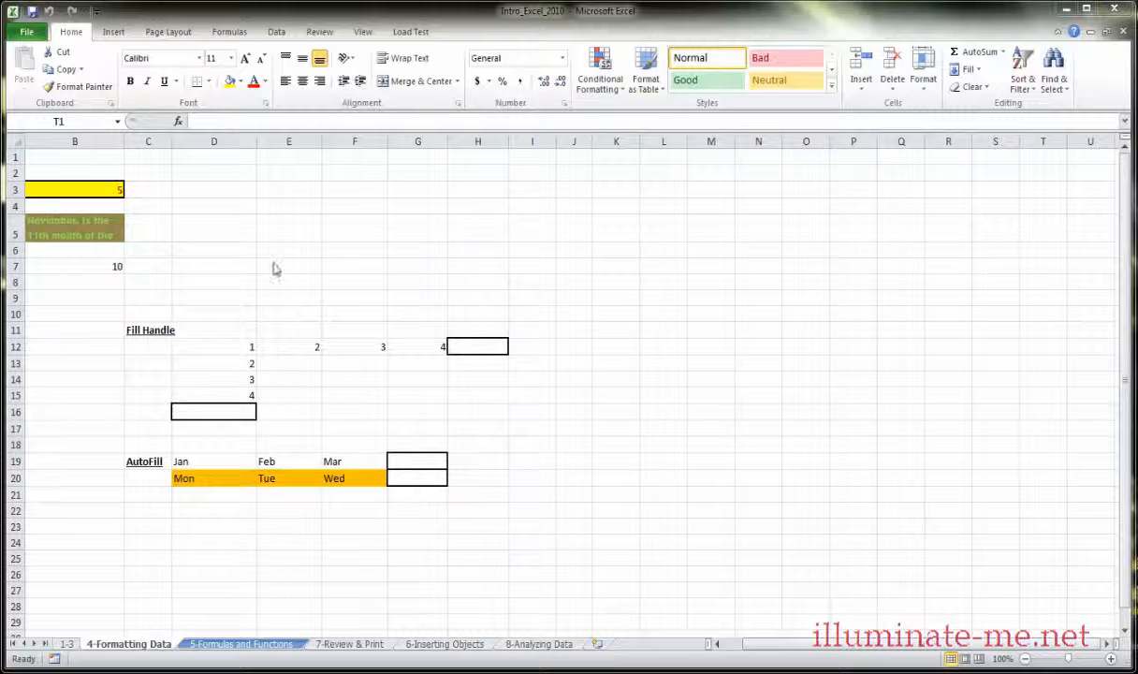
# - Enter kkjhkk45455 directly in cell E5 and clear the cell again
pyautogui.click(285, 234)
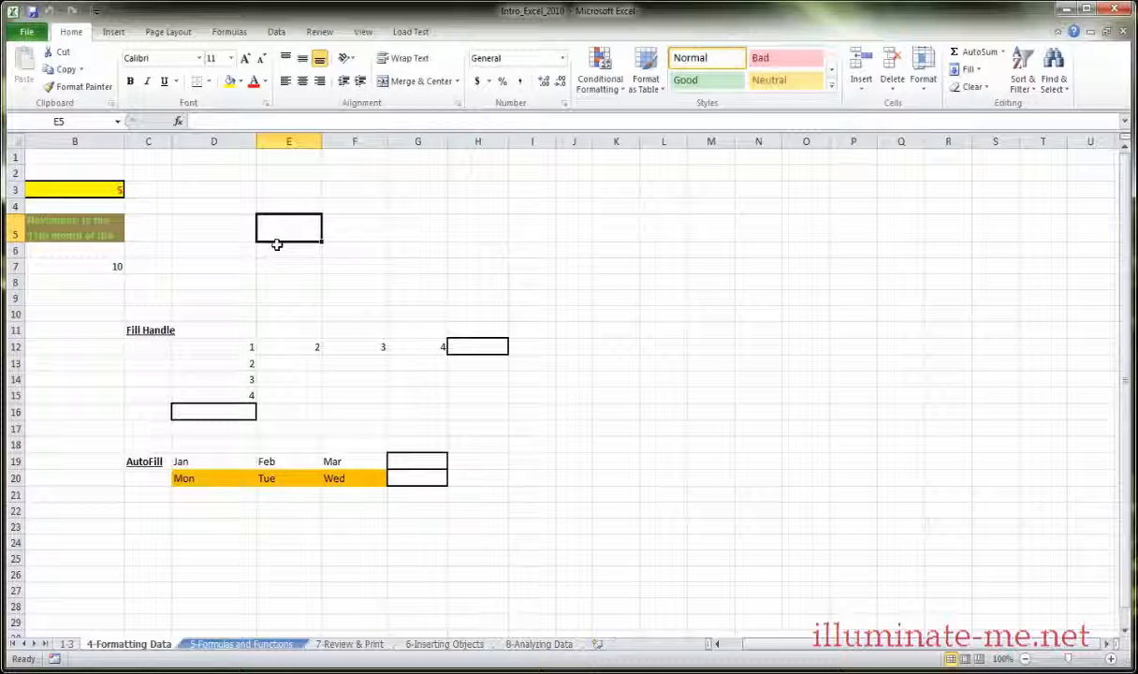
pyautogui.write('kkjhkk')
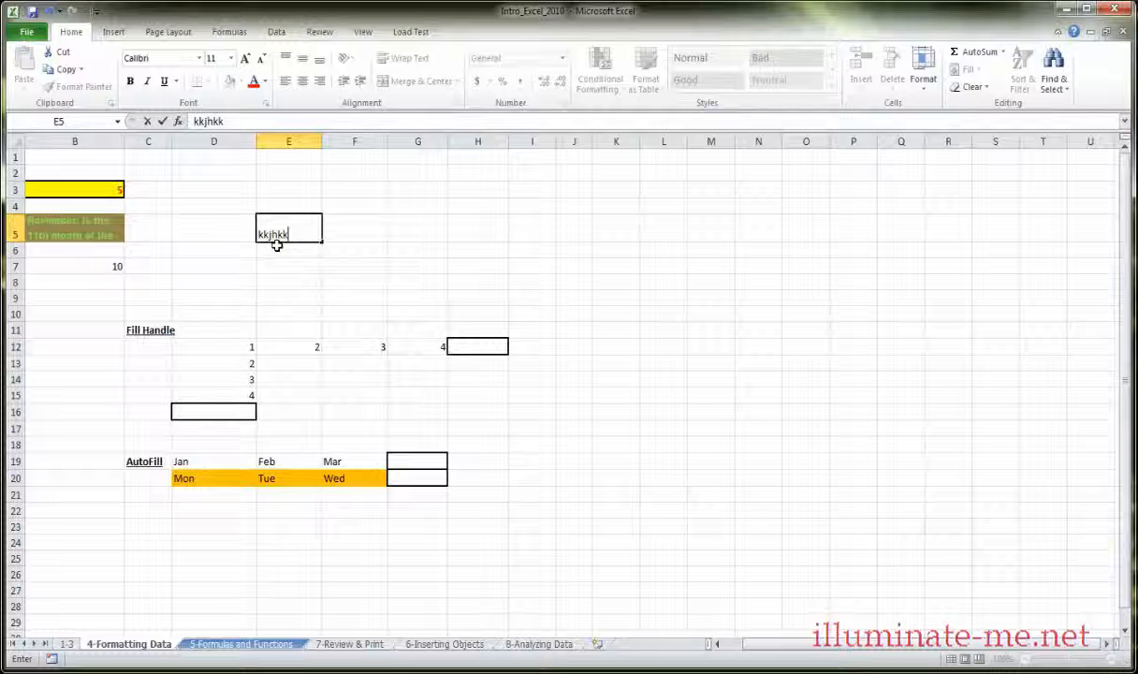
pyautogui.write('45455')
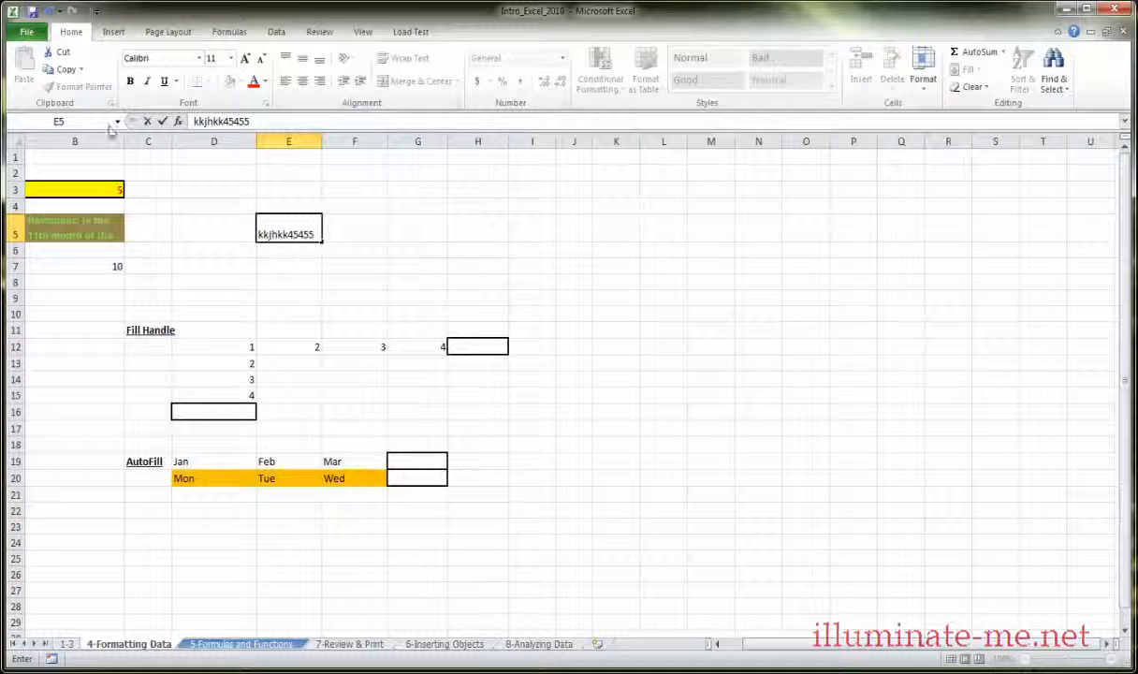
pyautogui.press('Return')
pyautogui.click(299, 233)
pyautogui.press('Delete')
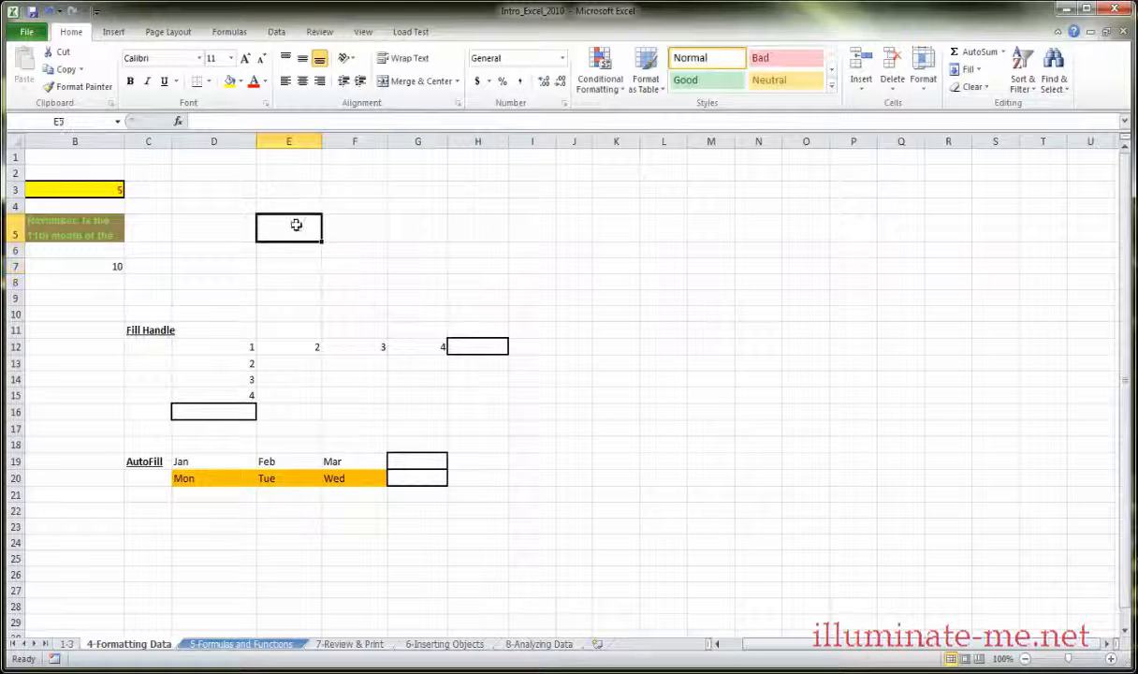
# - Enter data in cell E4 through the formula bar and clear the cell again
pyautogui.click(295, 207)
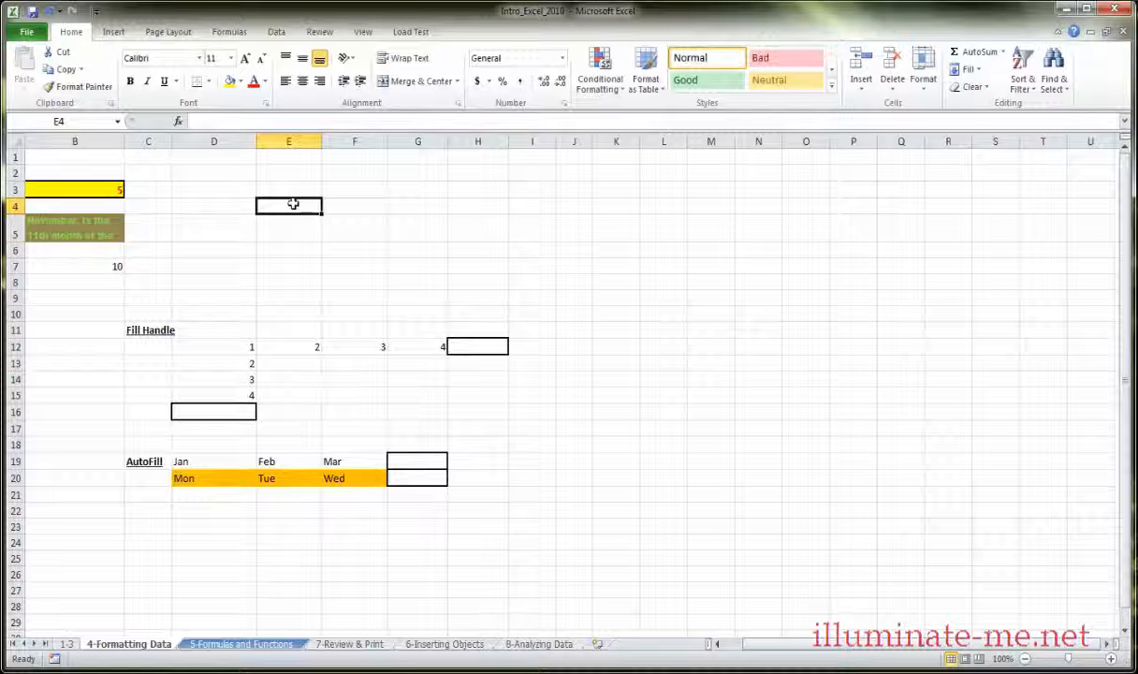
pyautogui.click(252, 122)
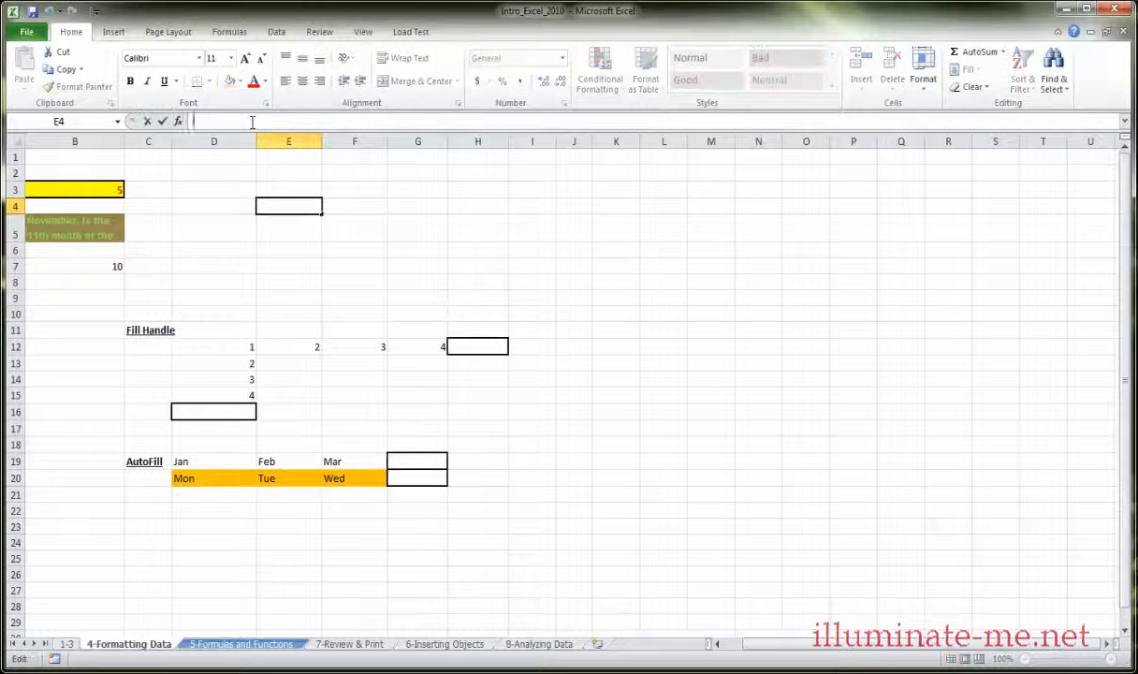
pyautogui.write('data')
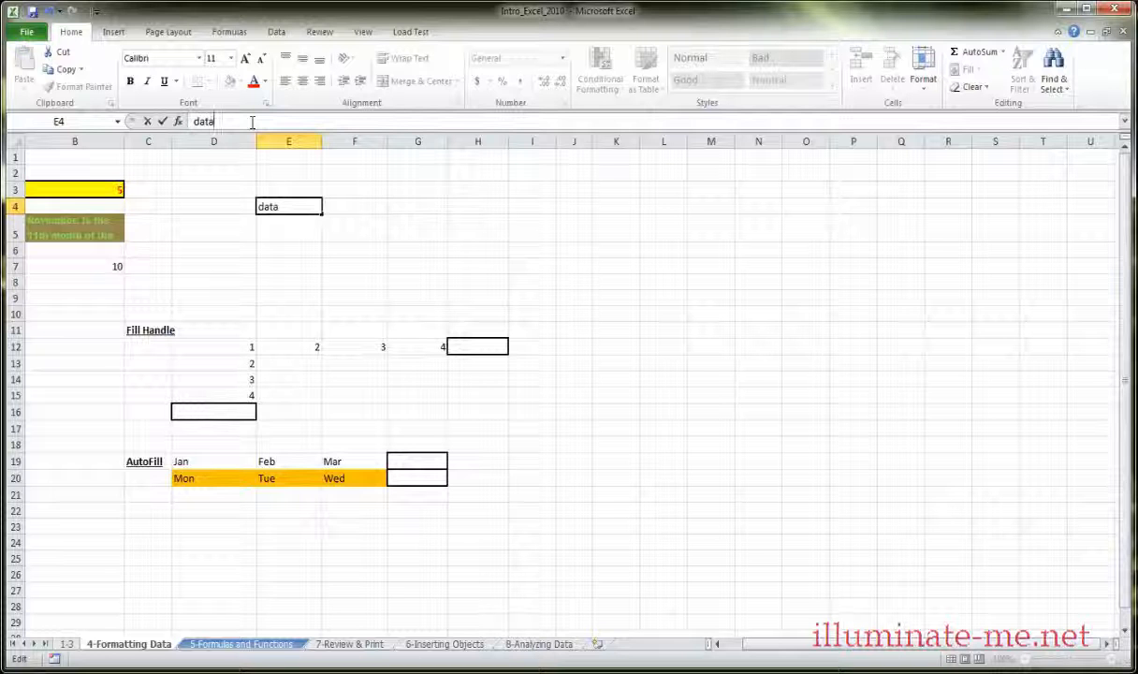
pyautogui.click(326, 281)
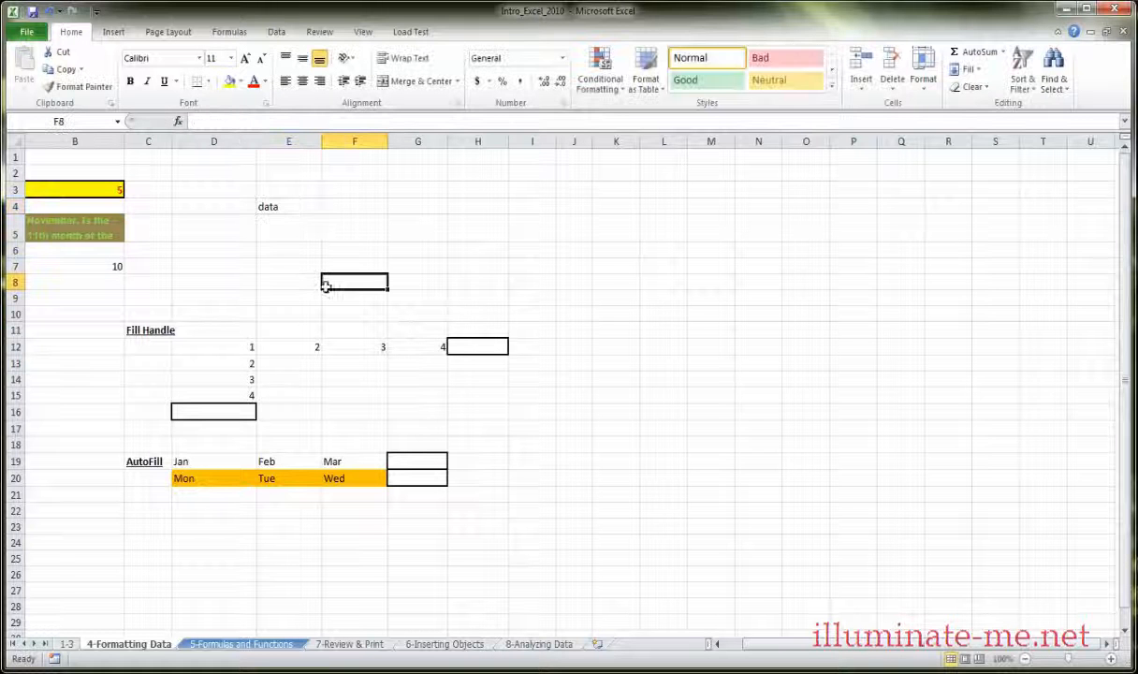
pyautogui.click(308, 212)
pyautogui.press('Delete')
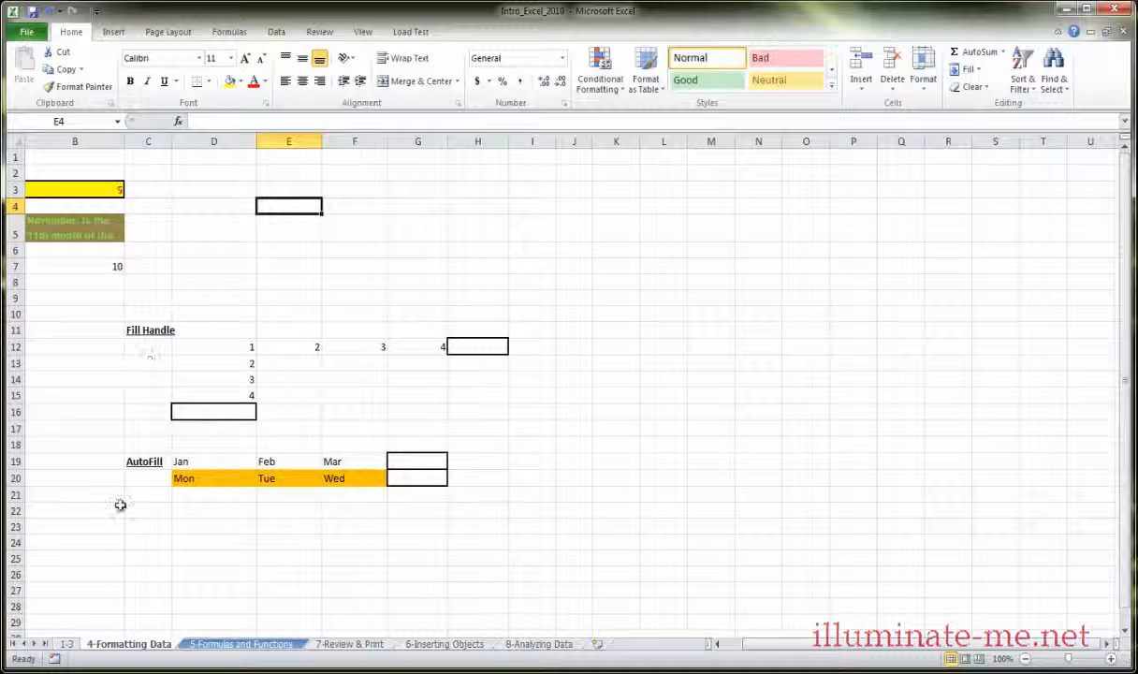
# - Group sheets 1-3, 7-Review & Print and 6-Inserting Objects, and enter data in cell O16 on all of them
pyautogui.click(66, 644)
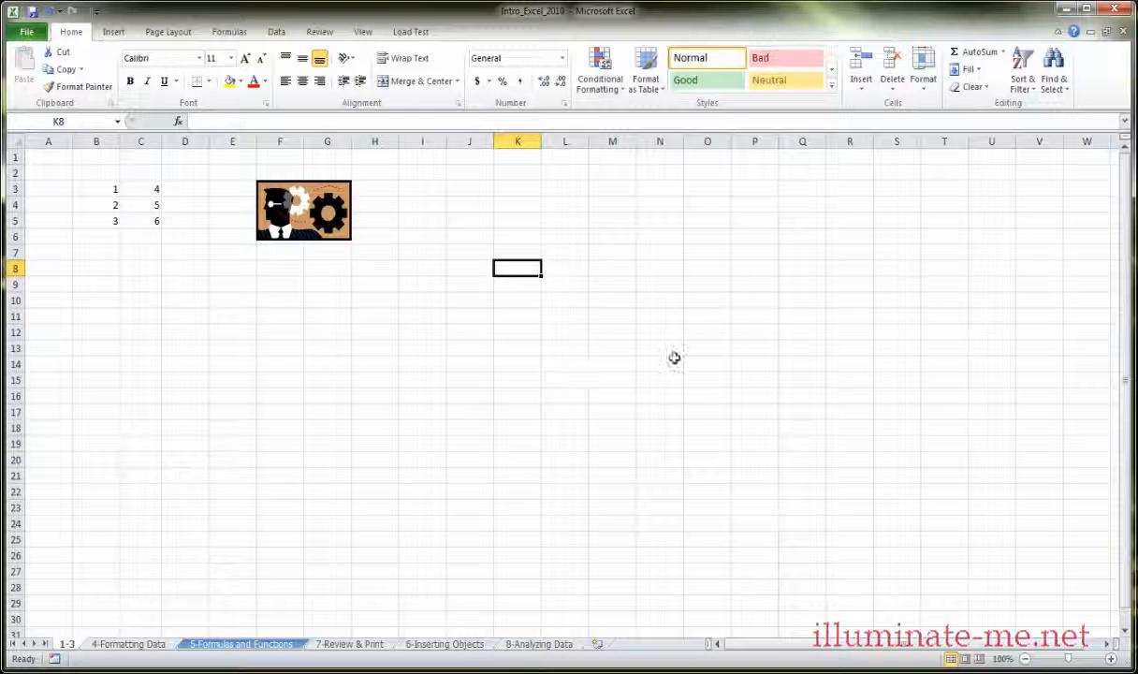
pyautogui.click(711, 399)
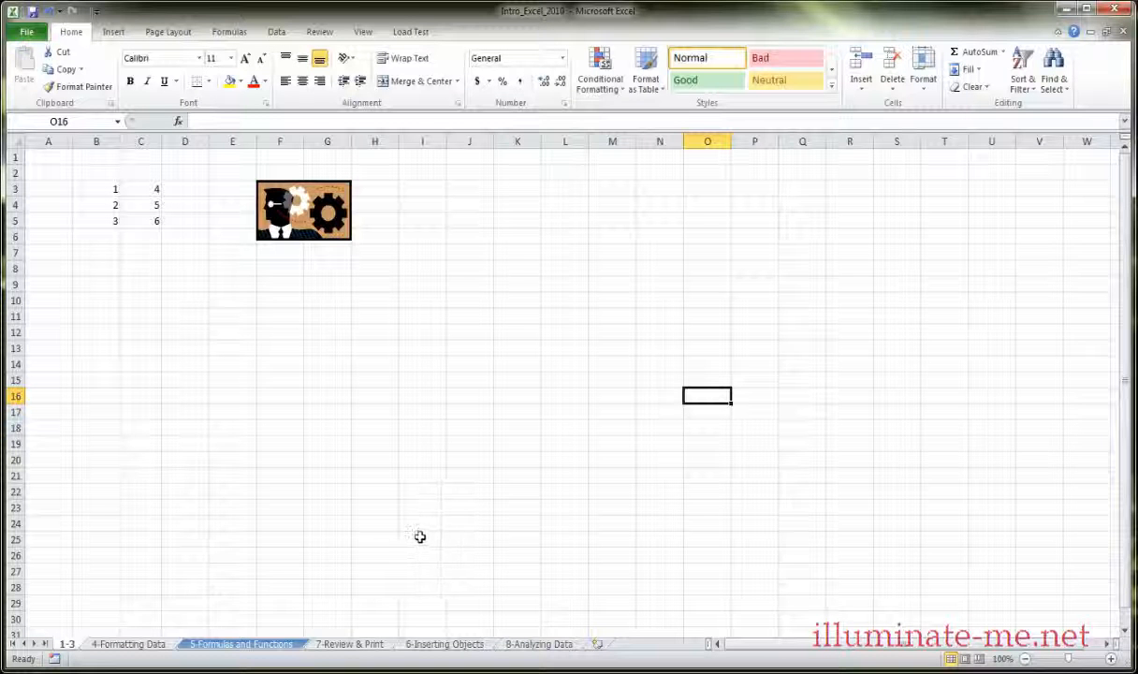
pyautogui.keyDown('ctrl'); pyautogui.click(348, 644); pyautogui.keyUp('ctrl')
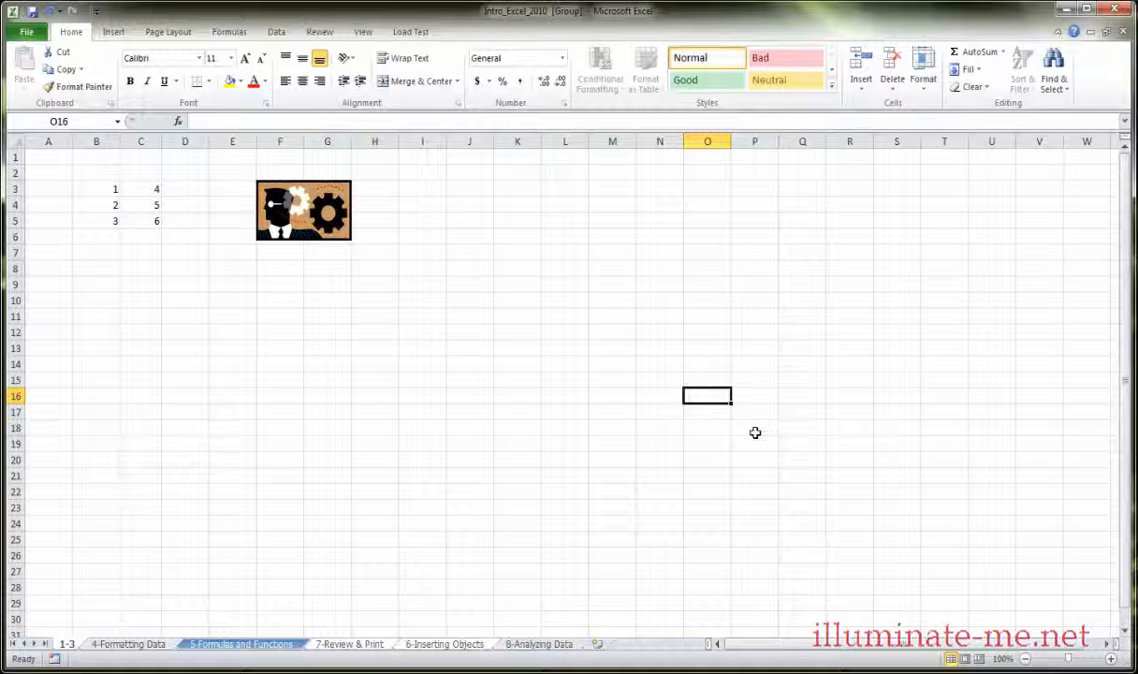
pyautogui.write('data')
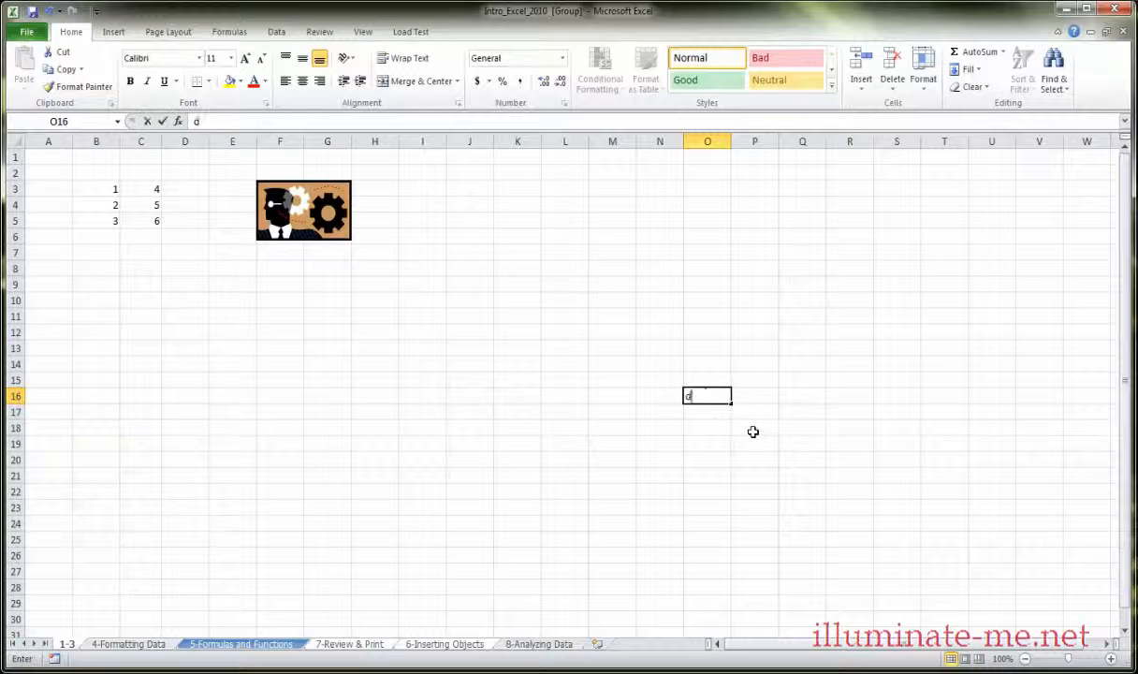
pyautogui.click(714, 432)
pyautogui.click(698, 399)
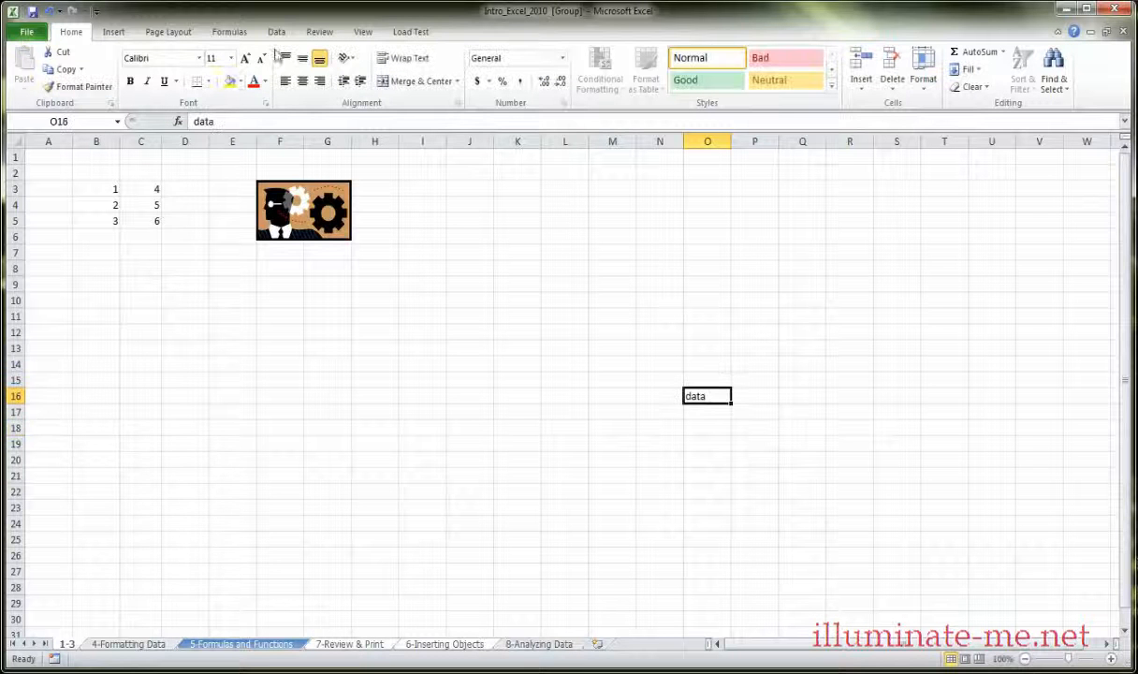
# - Give cell O16 a yellow fill and a thick box border on the grouped sheets
pyautogui.click(229, 82)
pyautogui.click(207, 81)
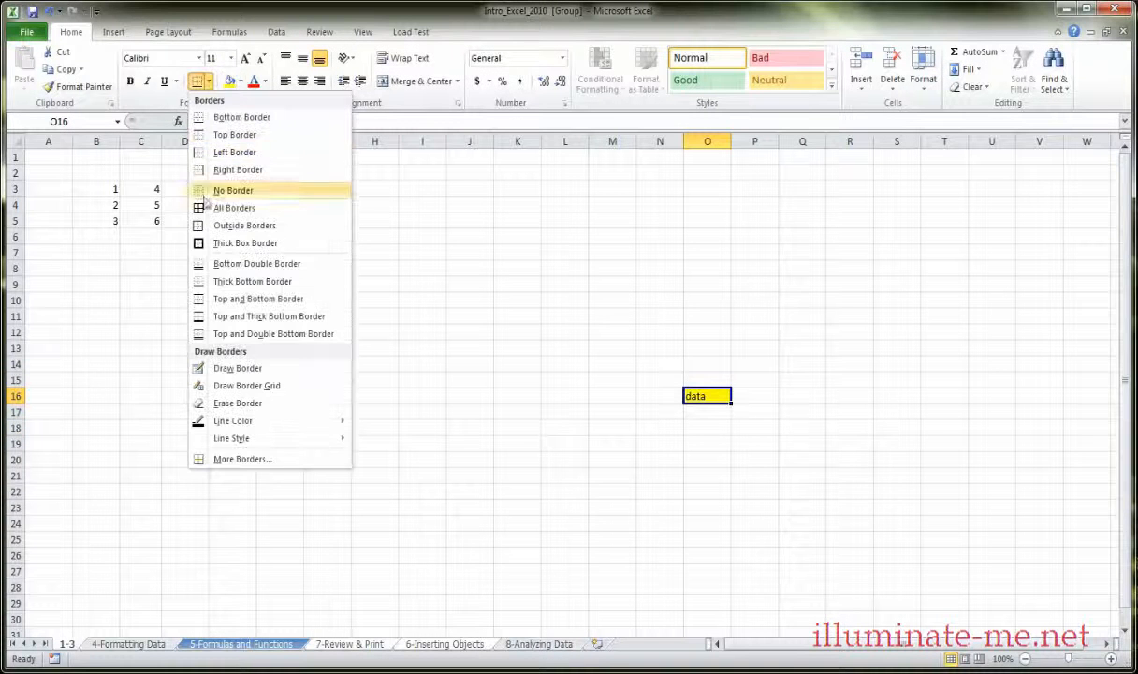
pyautogui.click(205, 246)
pyautogui.click(516, 428)
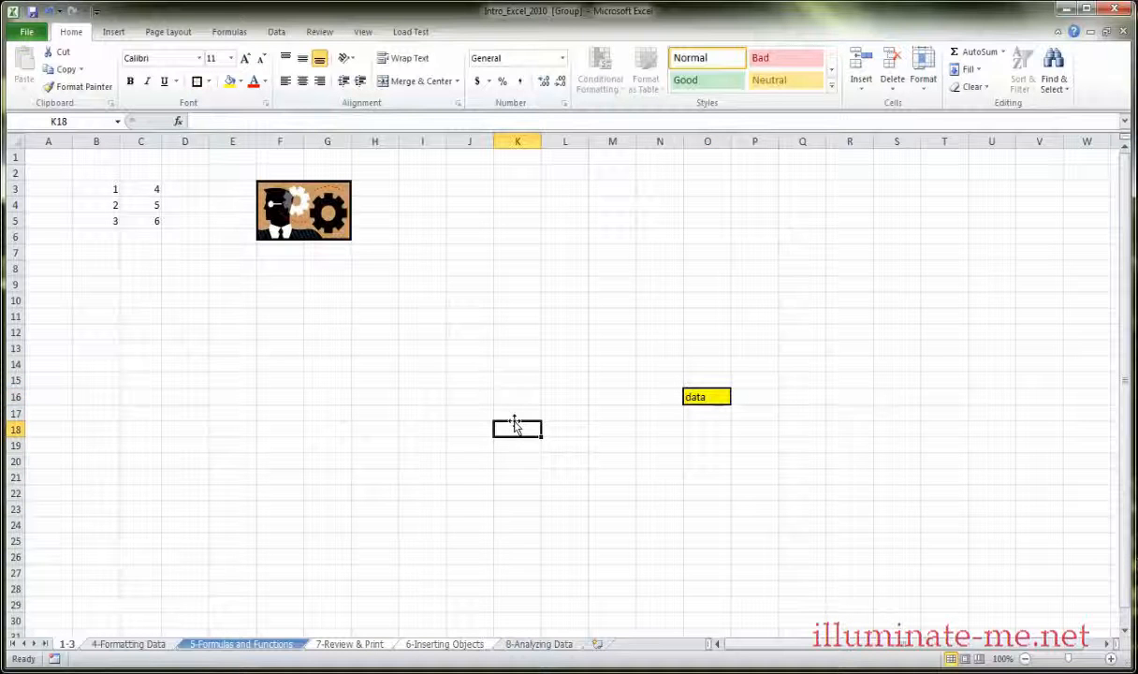
# - Ungroup the sheets and check cell O16 on 7-Review & Print and 6-Inserting Objects
pyautogui.click(96, 644)
pyautogui.click(71, 648)
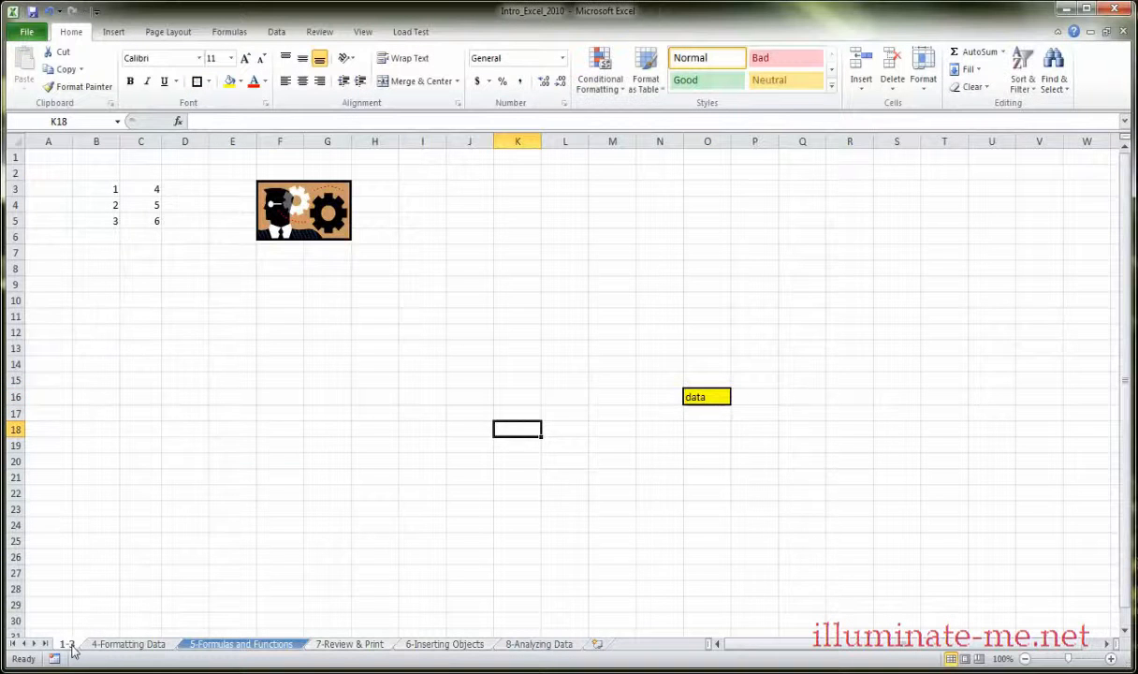
pyautogui.click(324, 643)
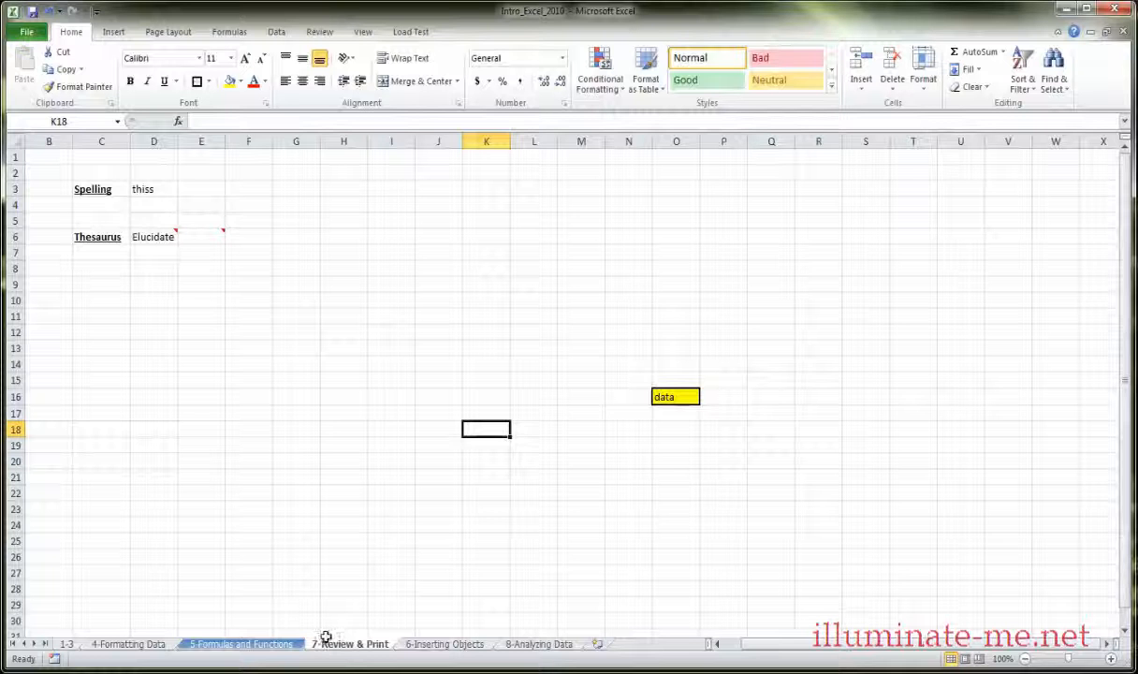
pyautogui.click(687, 395)
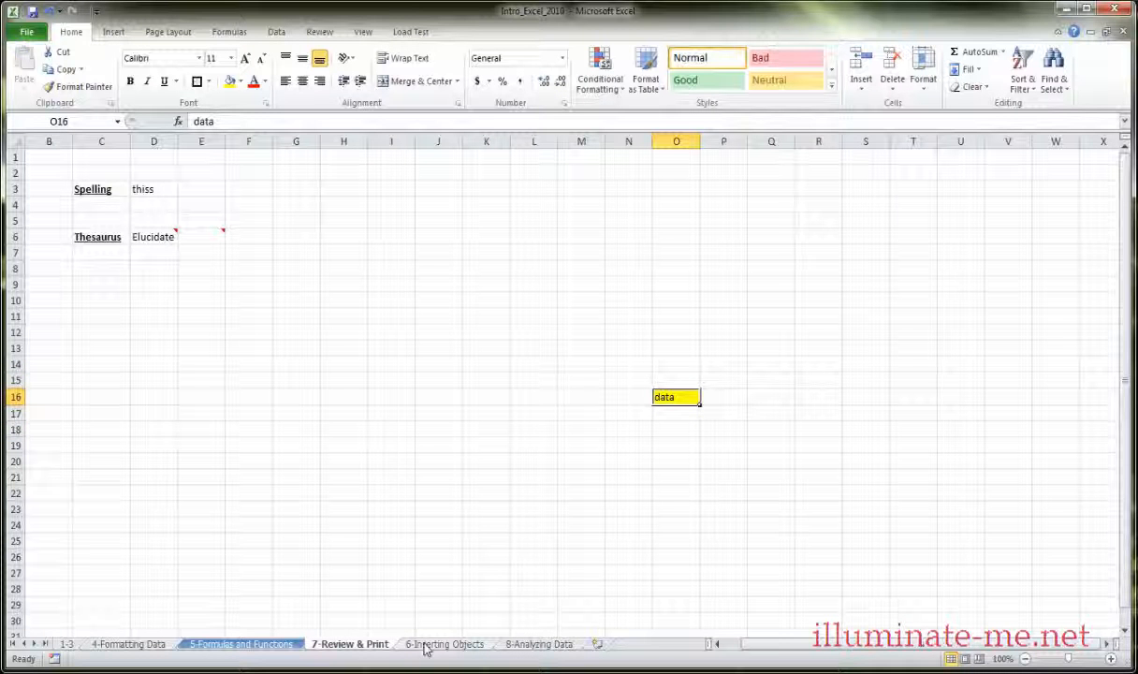
pyautogui.click(426, 644)
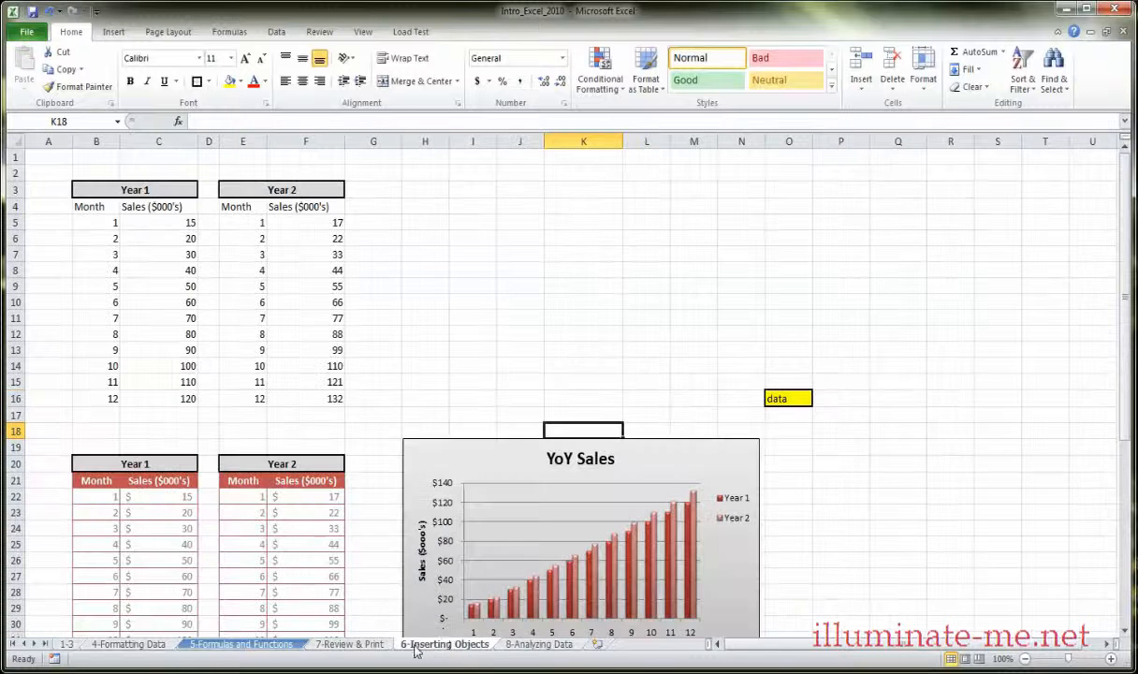
pyautogui.click(795, 399)
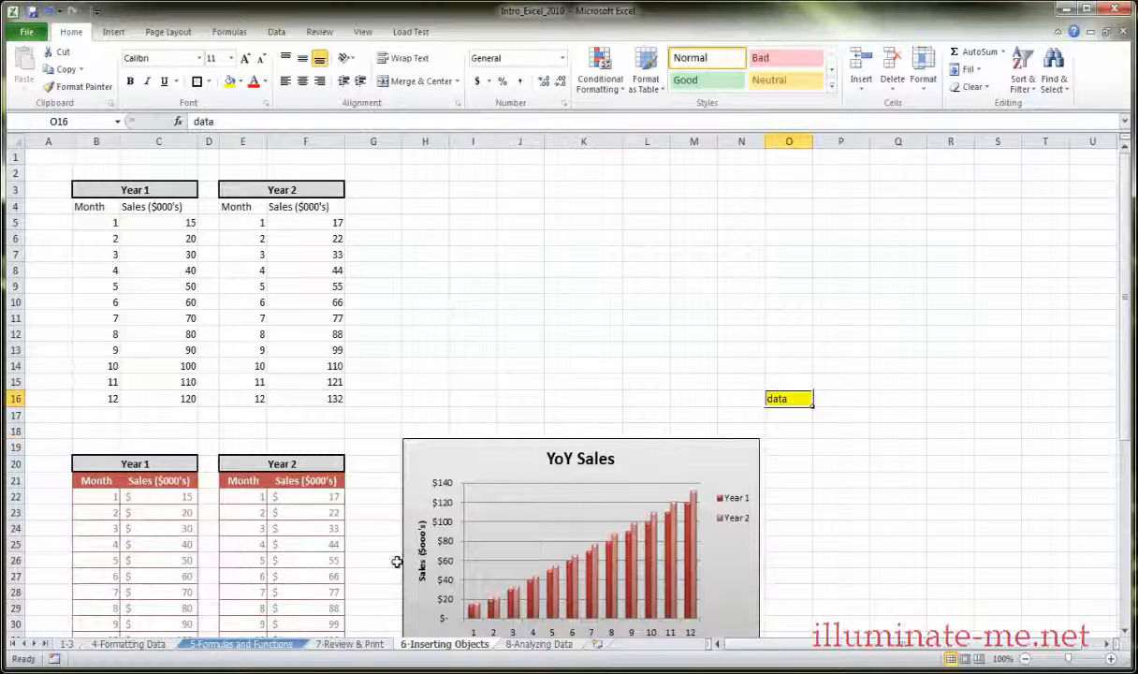
# - Group all sheets starting from sheet 1-3, select cell P17, and ungroup them by switching to 5-Formulas and Functions
pyautogui.click(68, 644)
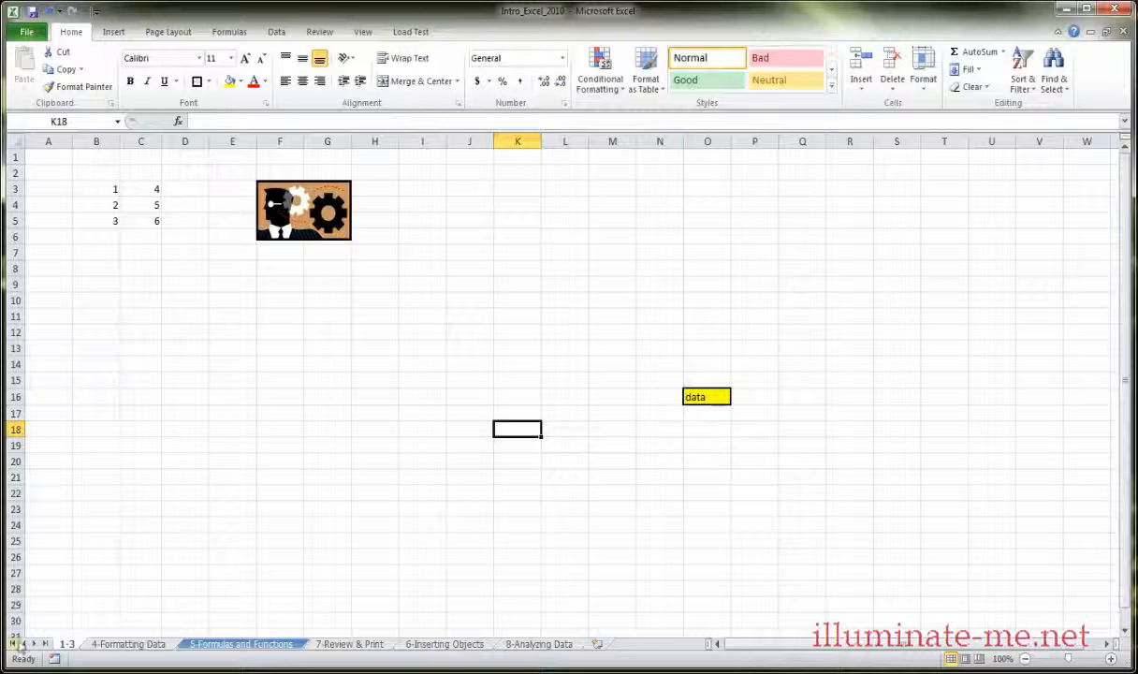
pyautogui.rightClick(66, 645)
pyautogui.click(105, 634)
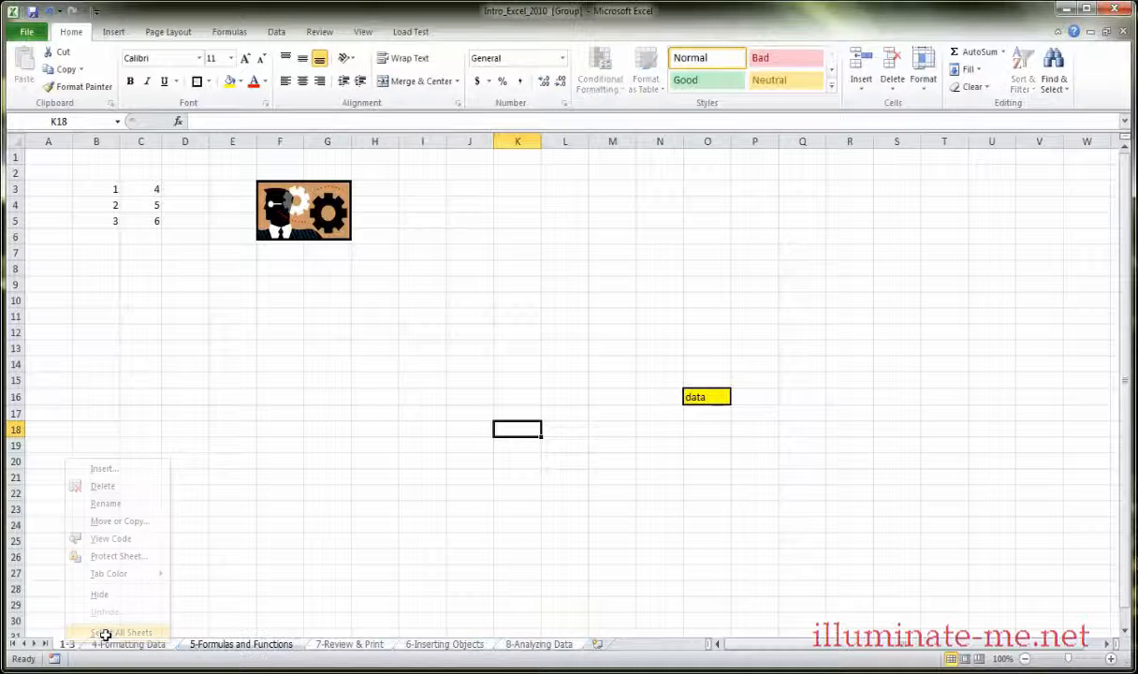
pyautogui.click(656, 430)
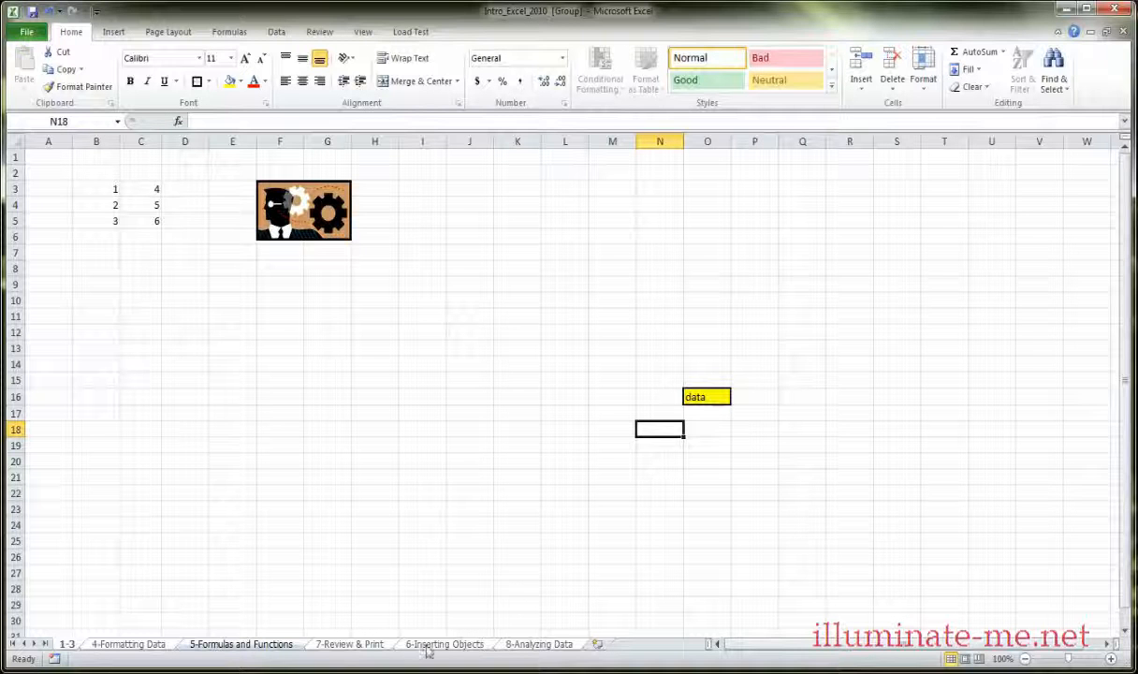
pyautogui.click(741, 415)
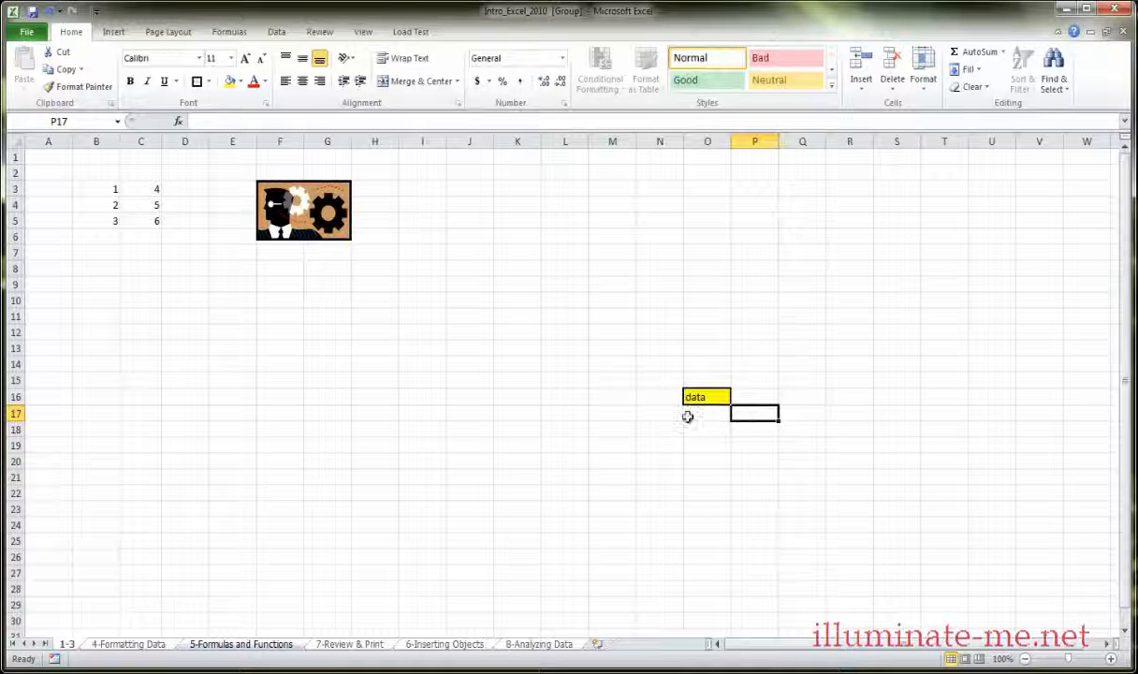
pyautogui.click(266, 647)
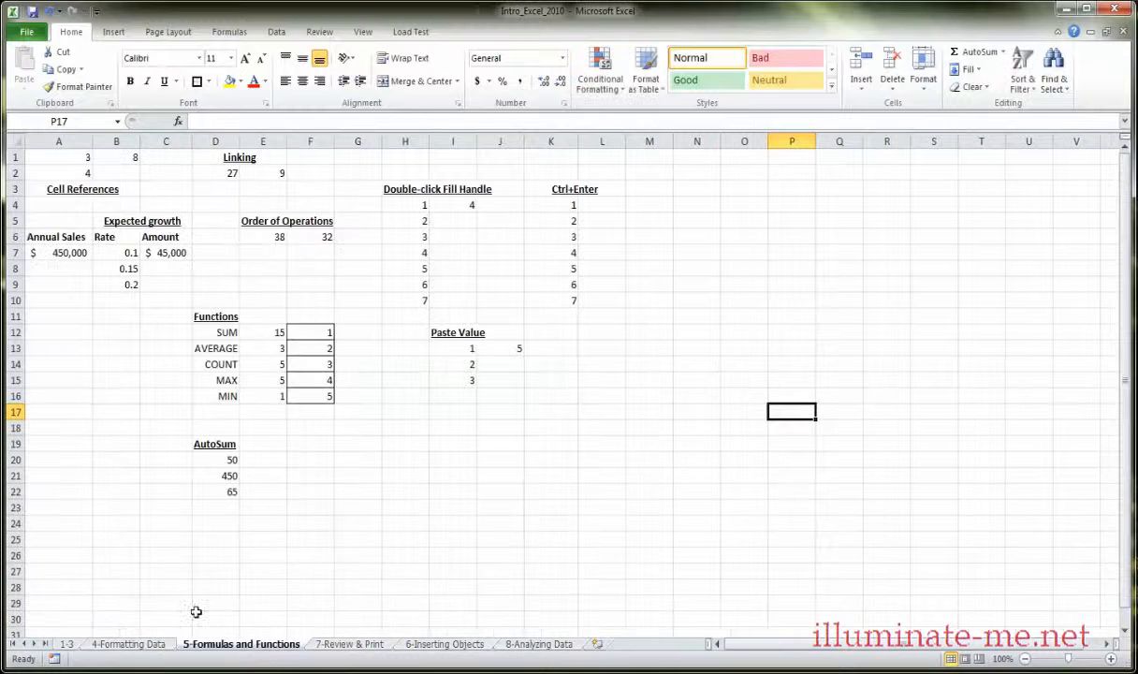
# - Return to sheet 1-3 and undo the border, fill and text entry in cell O16
pyautogui.click(74, 644)
pyautogui.hotkey('ctrl', 'z')
pyautogui.hotkey('ctrl', 'z')
pyautogui.hotkey('ctrl', 'z')
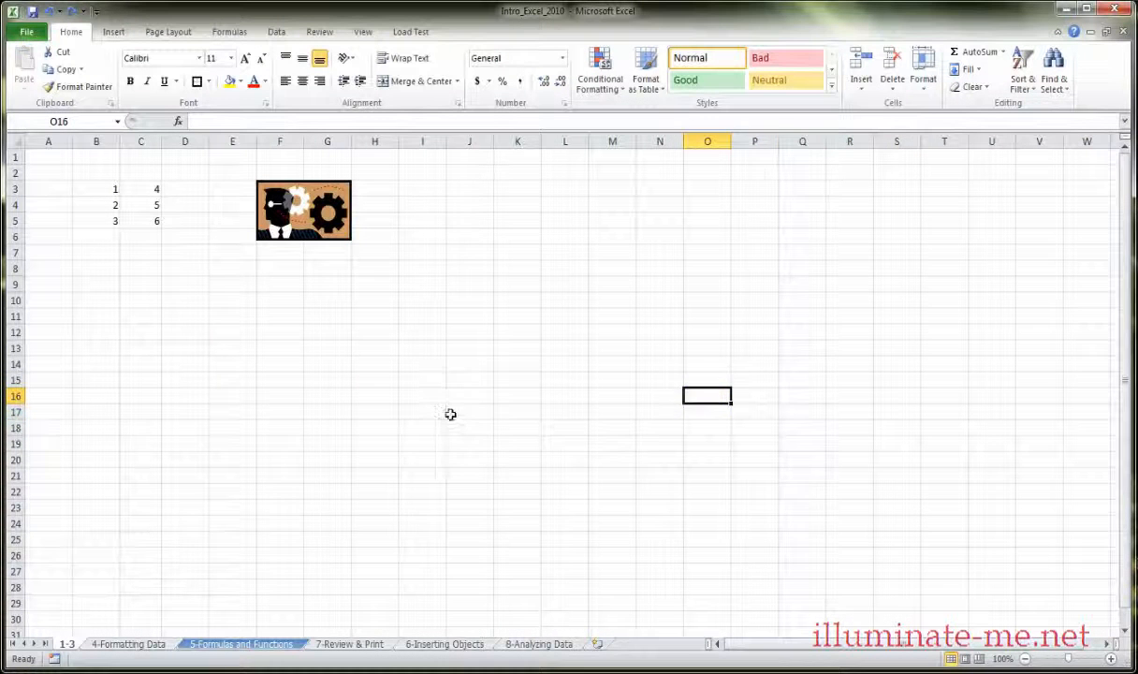
pyautogui.click(451, 412)
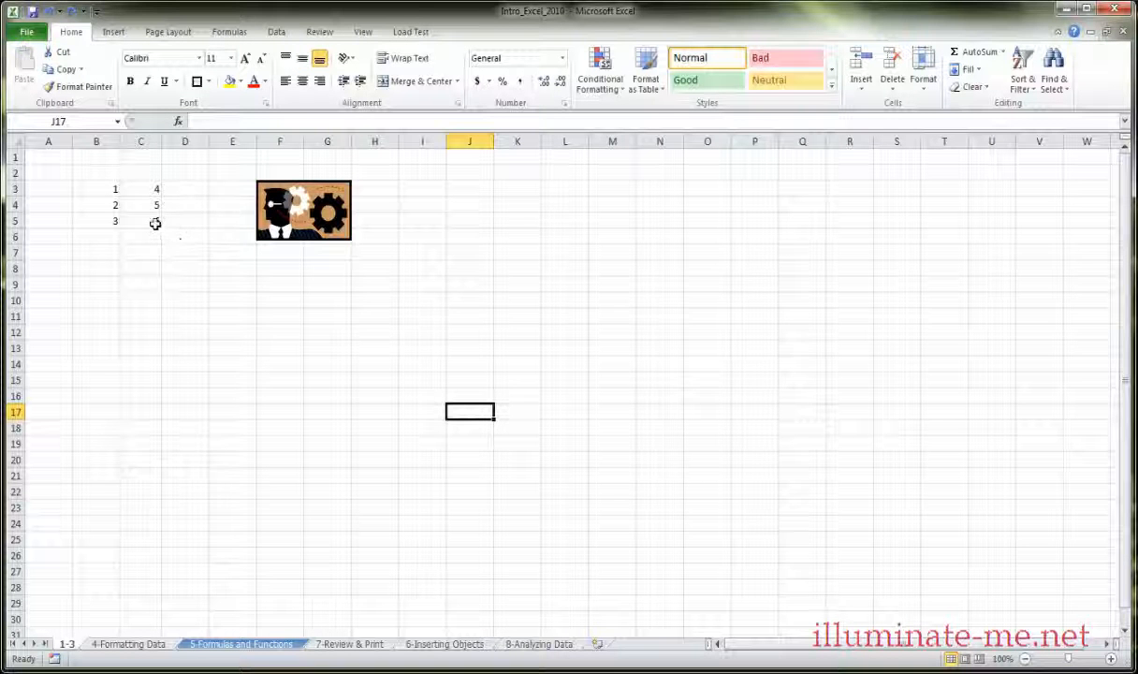
# - Copy cell C3 three times, using a different copy method each time and cancelling every copy
pyautogui.click(153, 189)
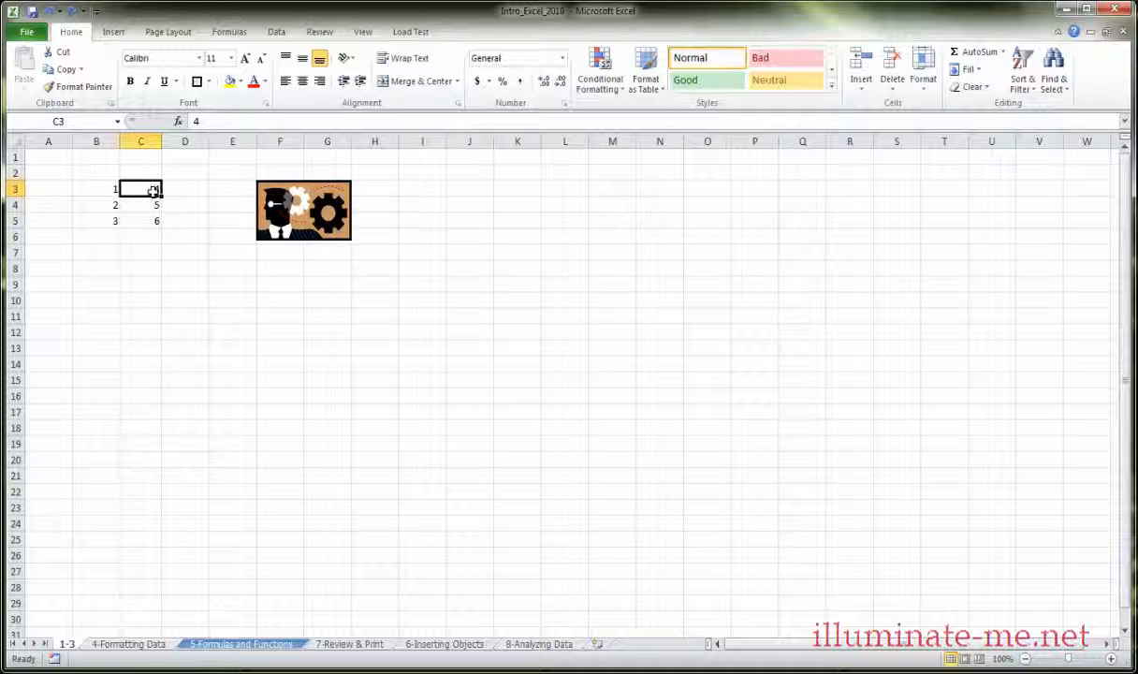
pyautogui.click(69, 73)
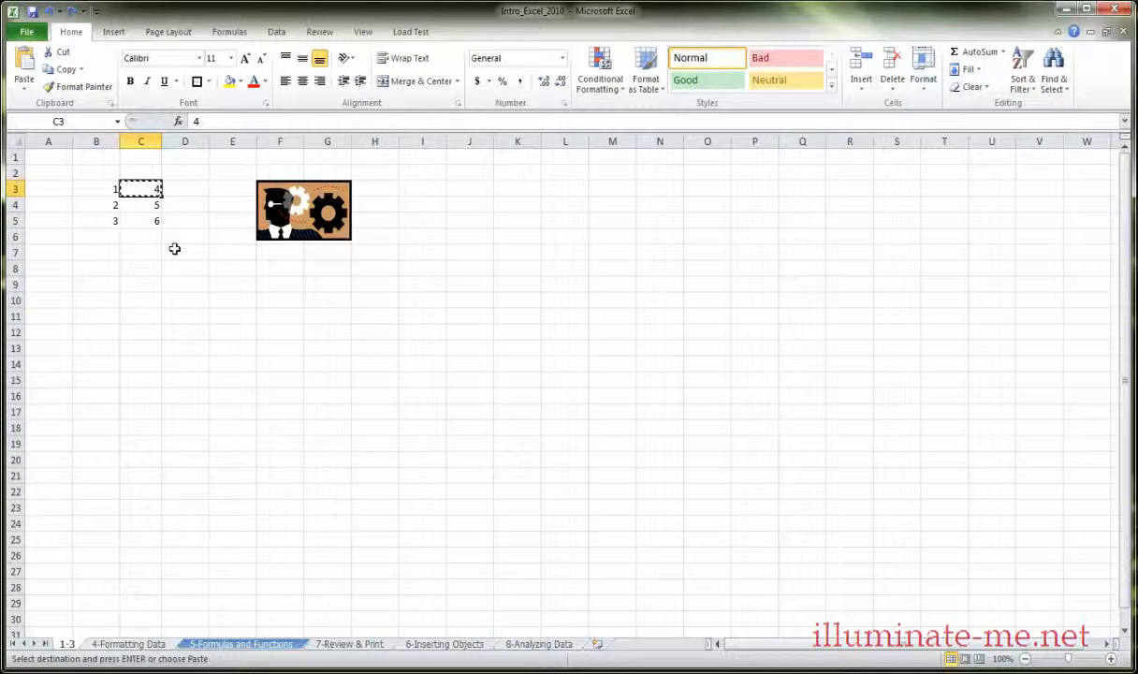
pyautogui.press('Escape')
pyautogui.rightClick(154, 194)
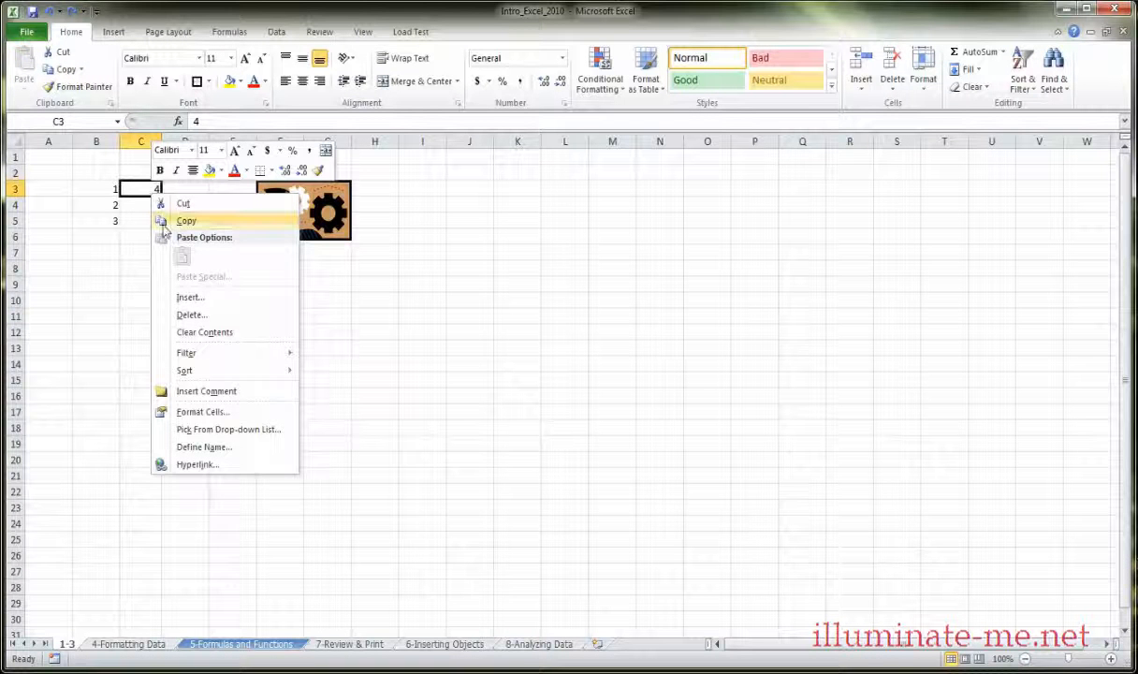
pyautogui.click(184, 221)
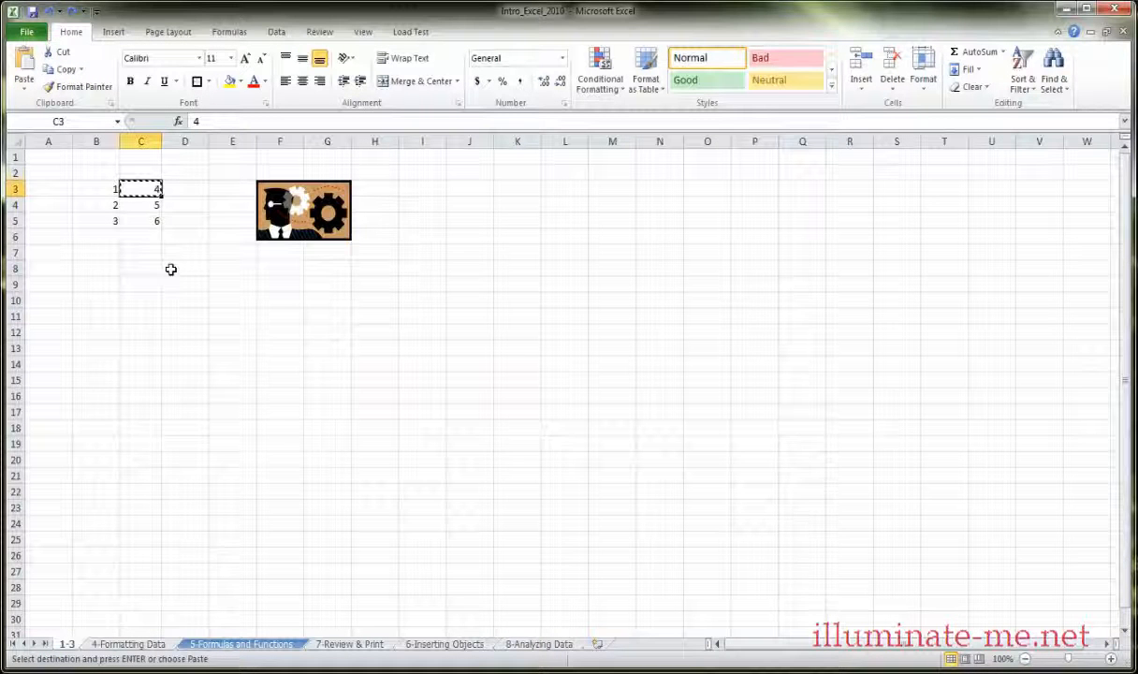
pyautogui.press('Escape')
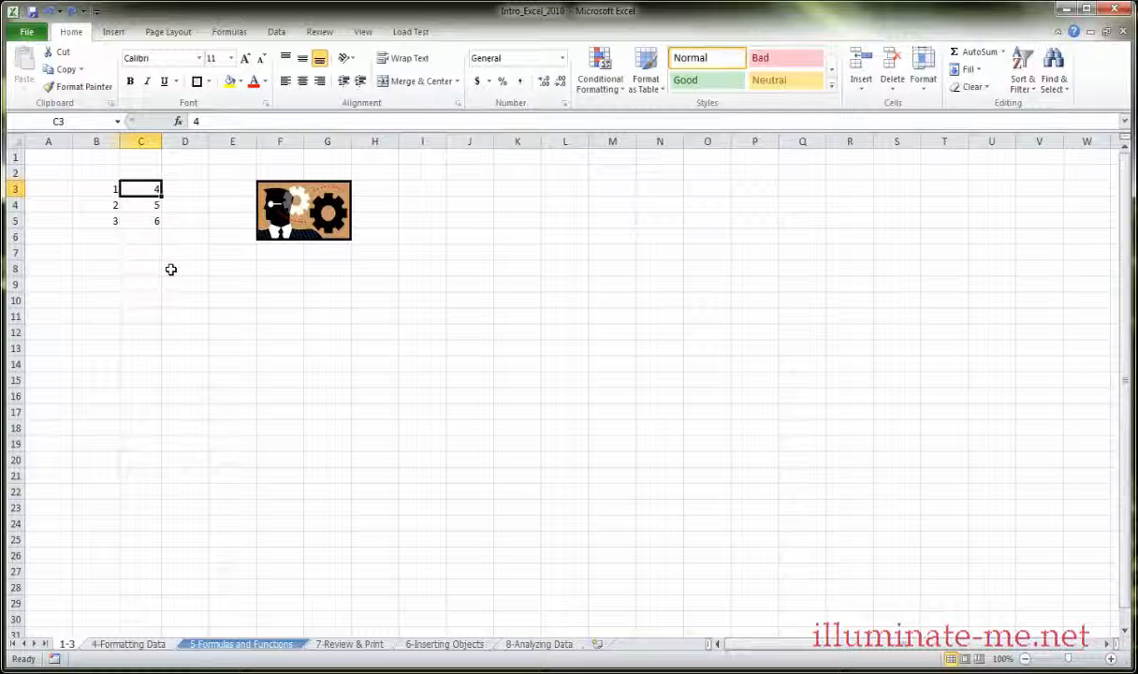
pyautogui.hotkey('ctrl', 'c')
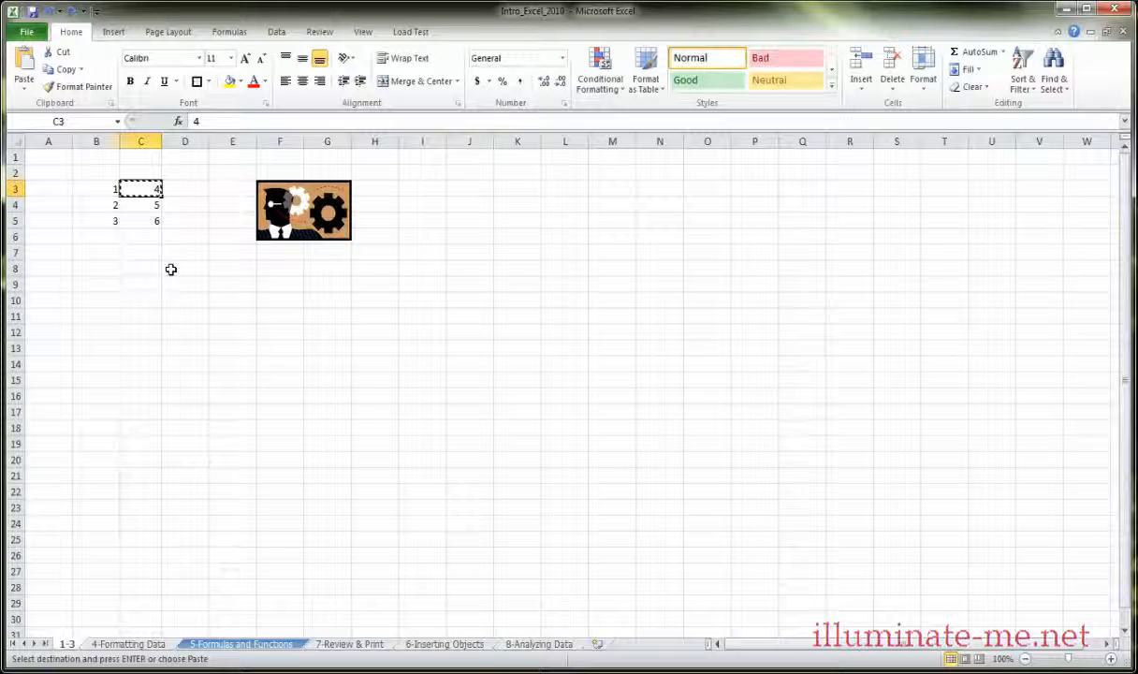
pyautogui.press('Escape')
pyautogui.click(171, 268)
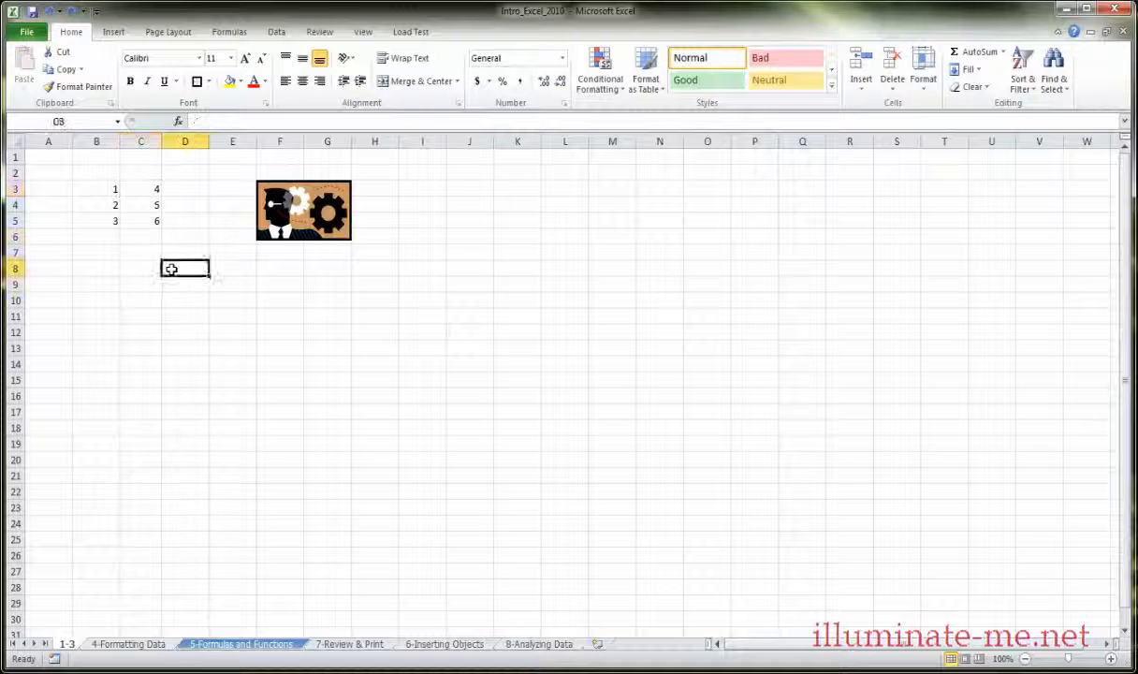
# - Cut cell C4 three times, using a different cut method each time and cancelling every cut
pyautogui.click(148, 238)
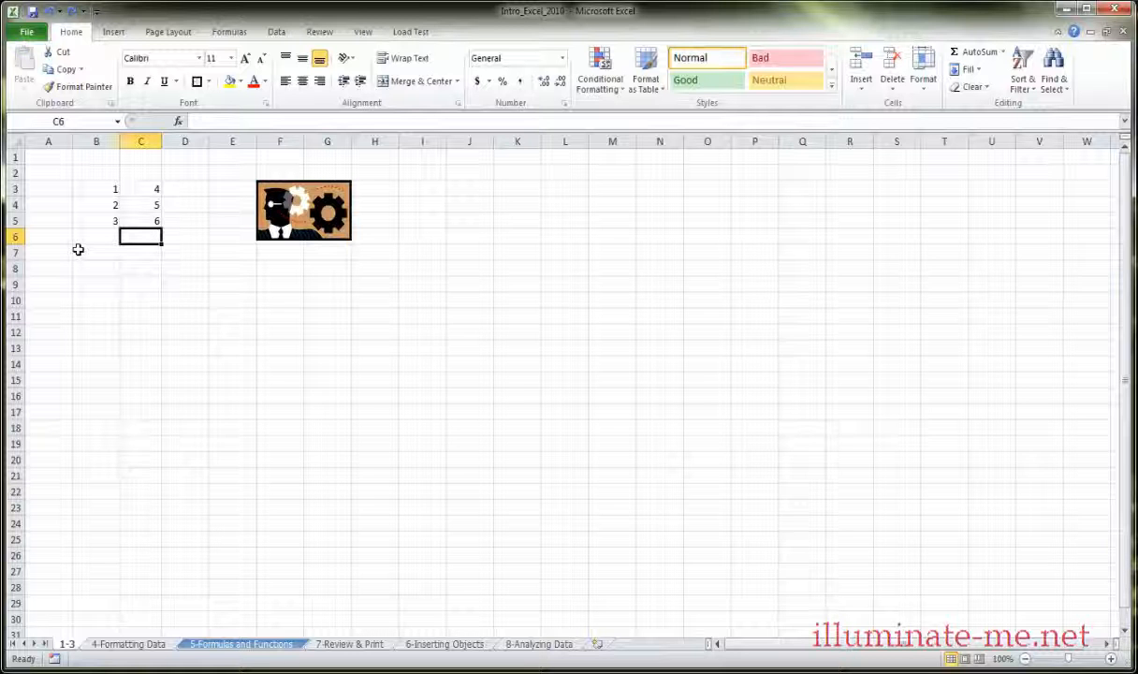
pyautogui.click(131, 203)
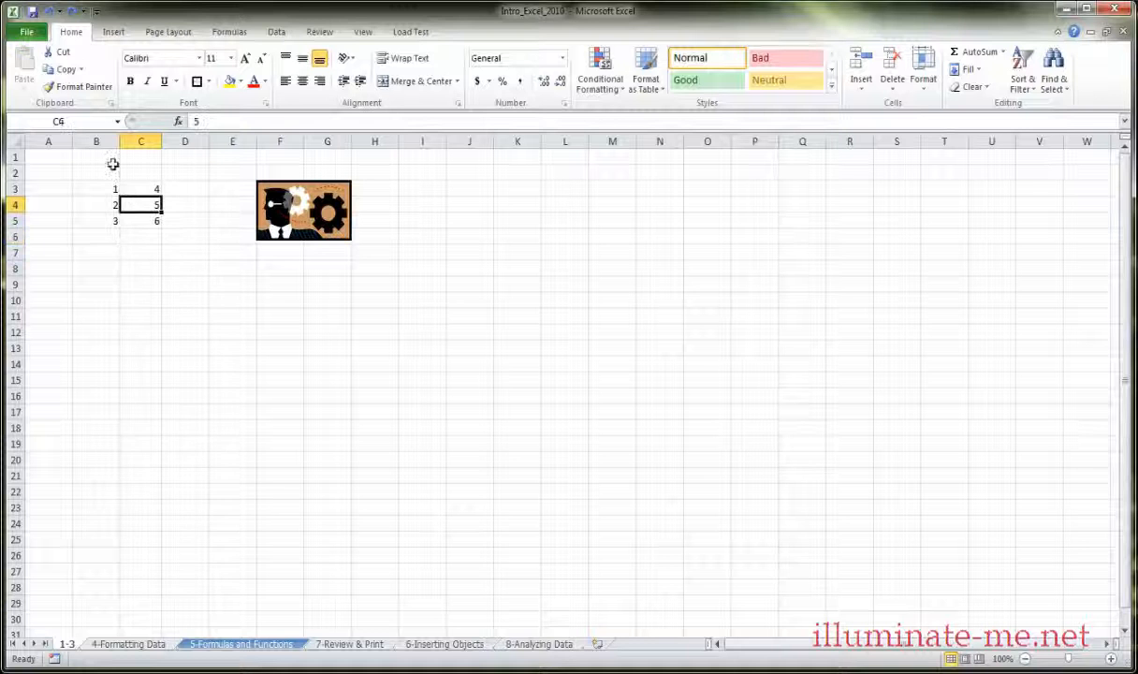
pyautogui.click(63, 54)
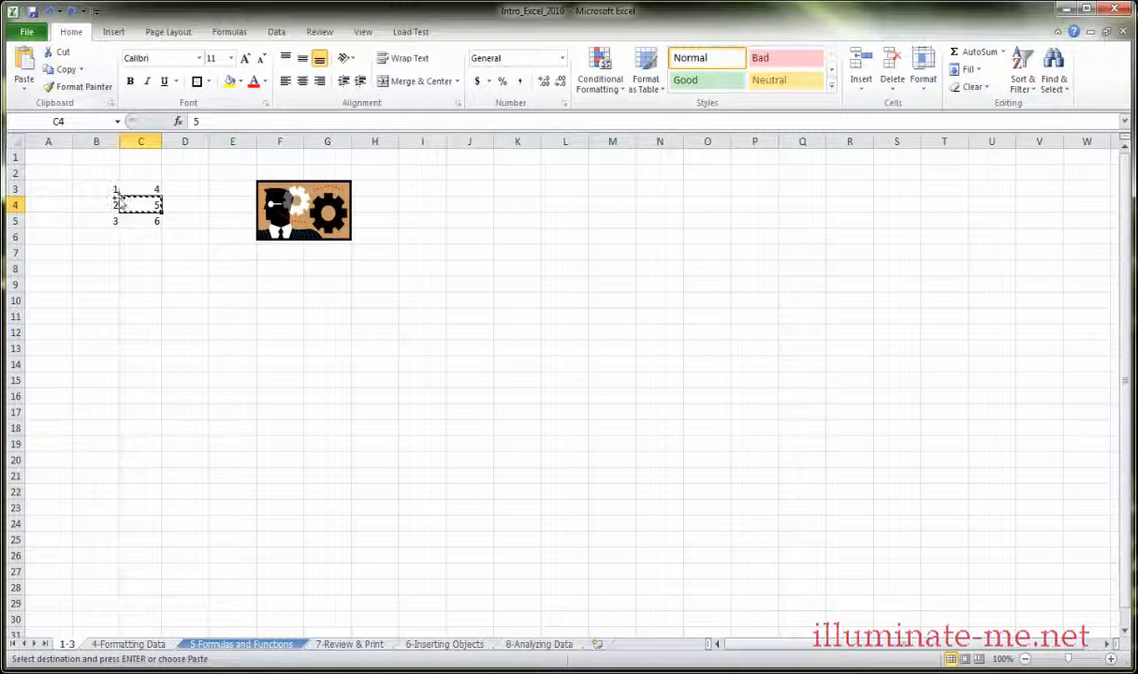
pyautogui.press('Escape')
pyautogui.rightClick(144, 212)
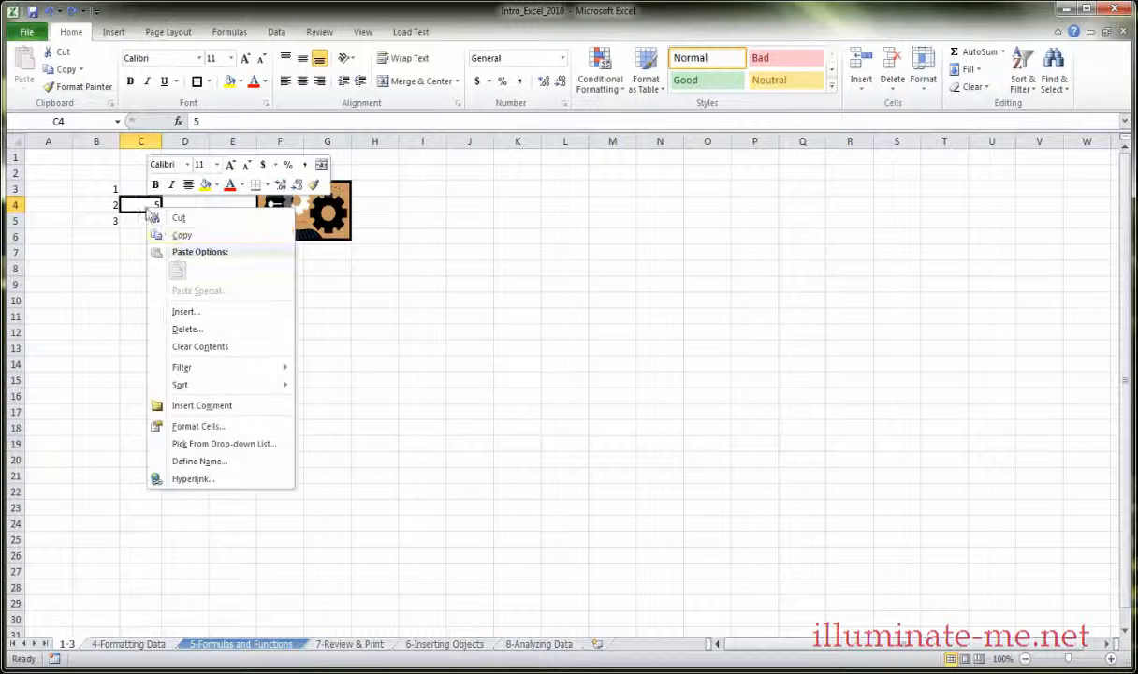
pyautogui.click(161, 218)
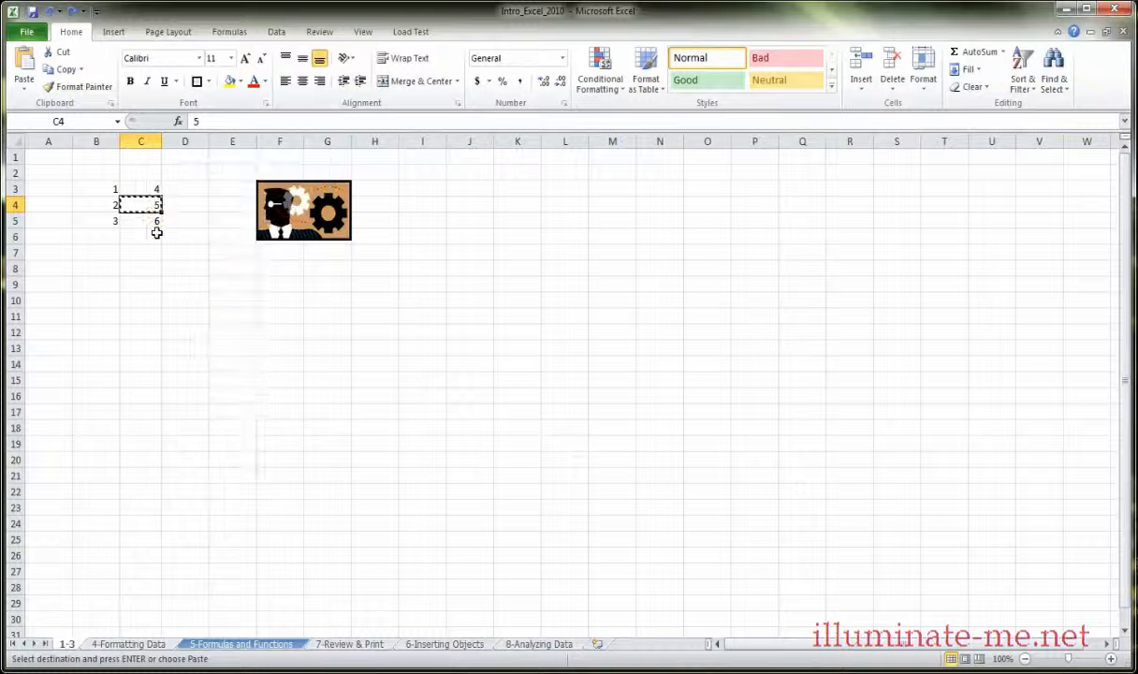
pyautogui.press('Escape')
pyautogui.hotkey('ctrl', 'x')
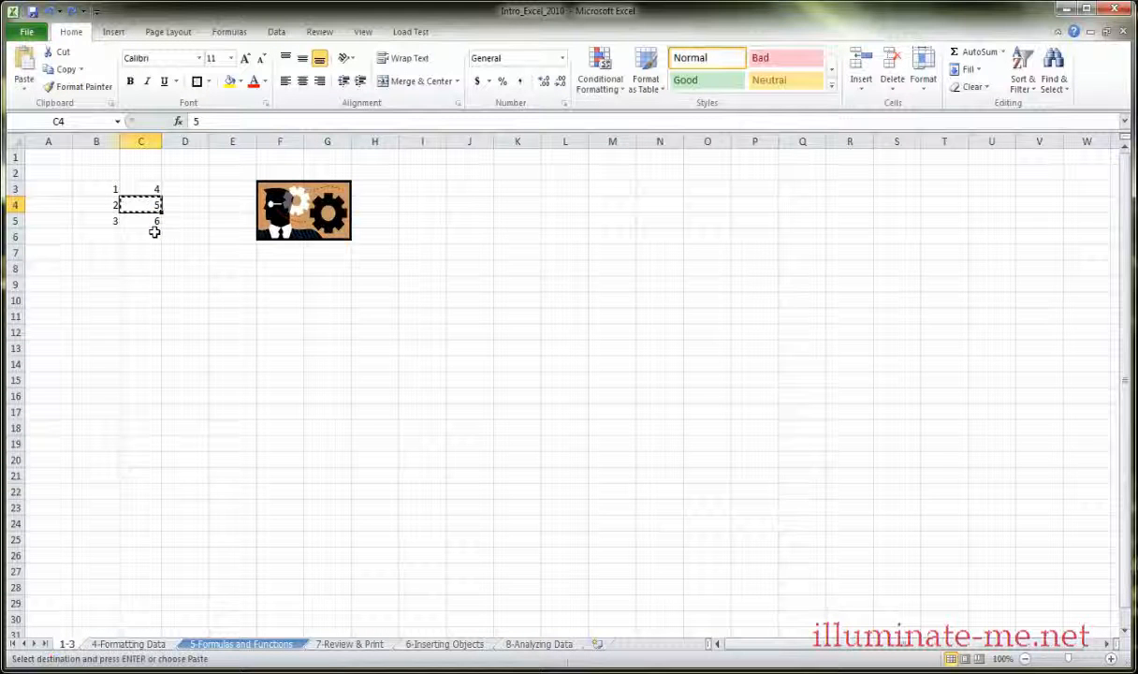
pyautogui.press('Escape')
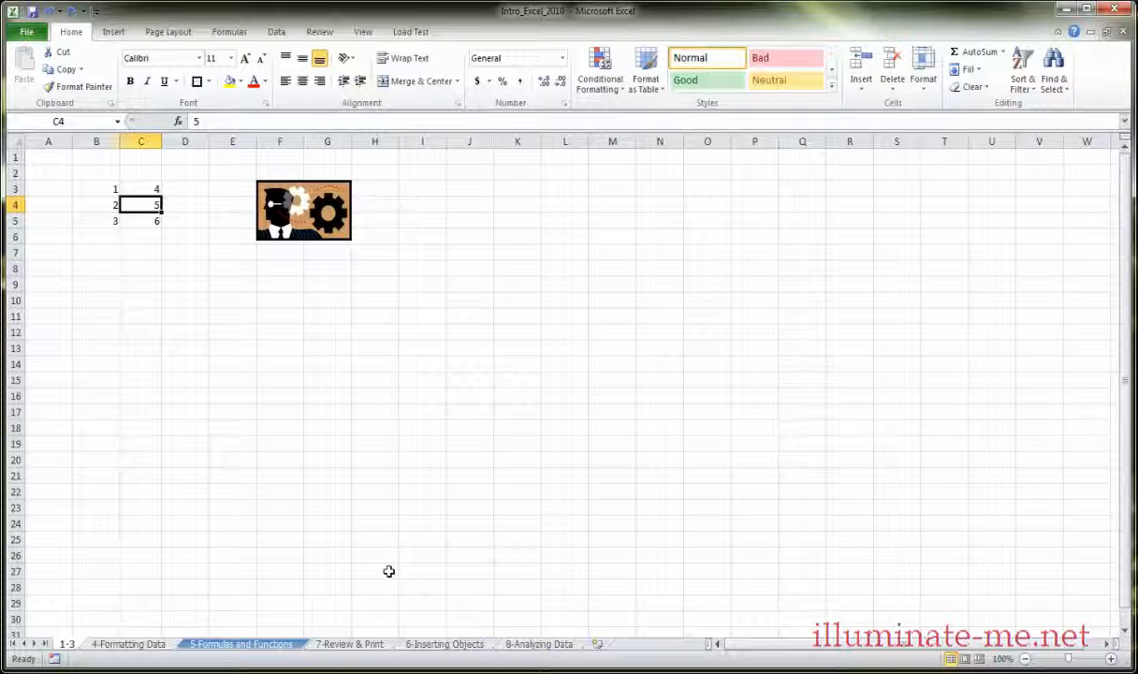
# - Cut cell C4, paste it into E11, and move the value back to C4
pyautogui.rightClick(142, 206)
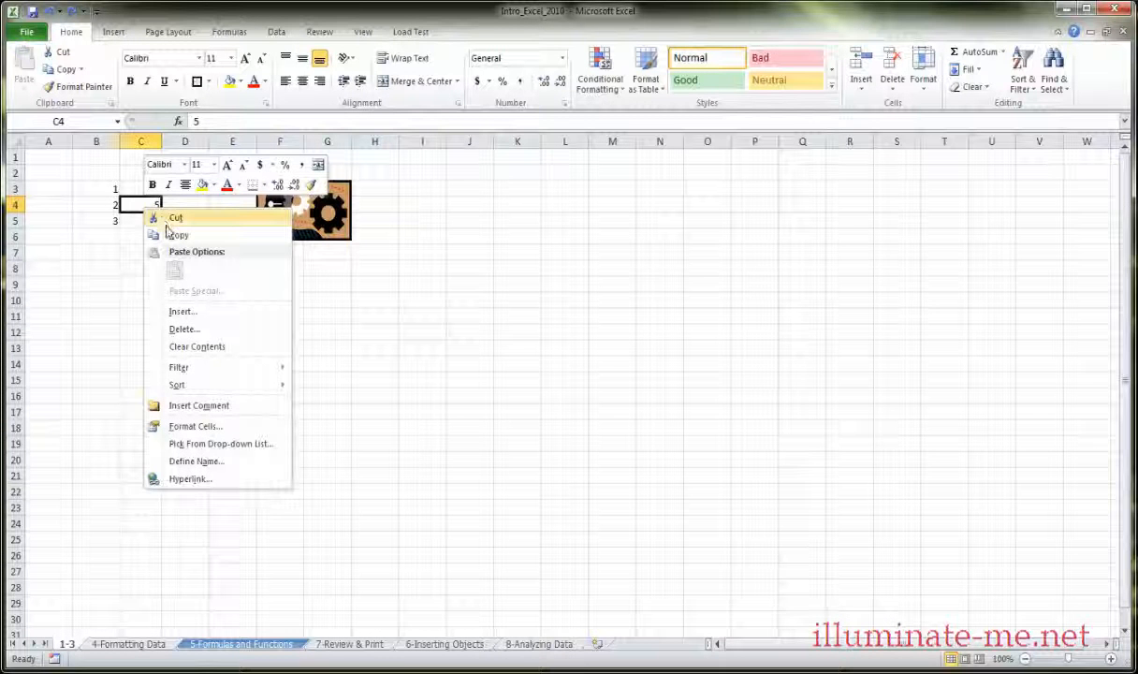
pyautogui.click(168, 218)
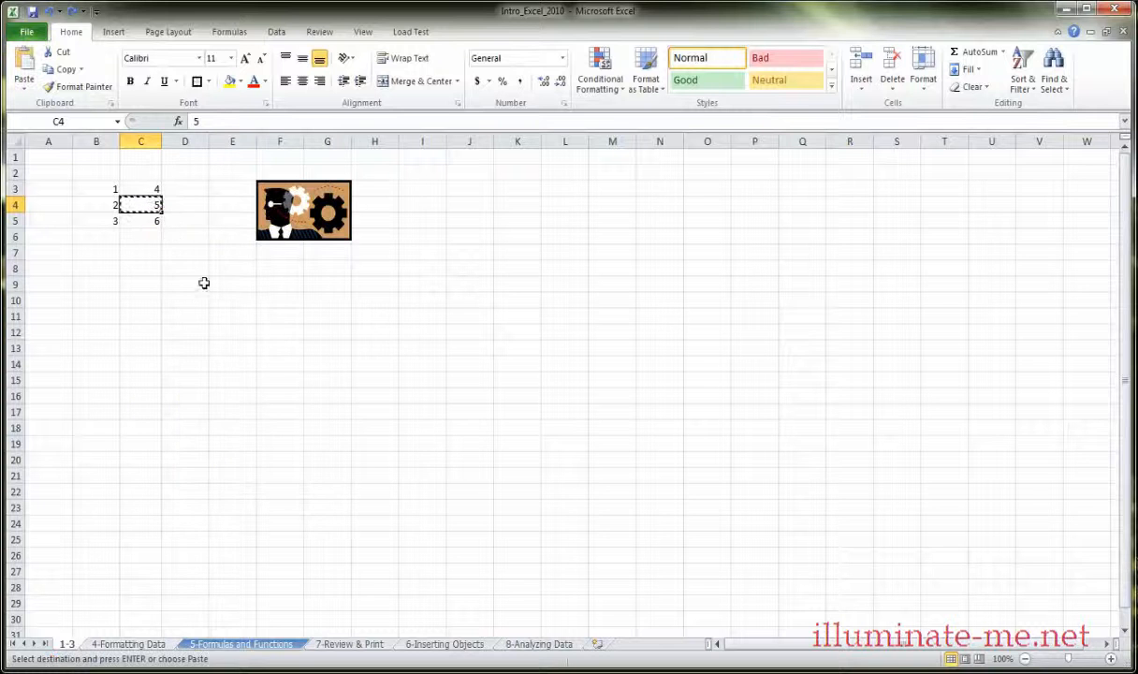
pyautogui.rightClick(214, 314)
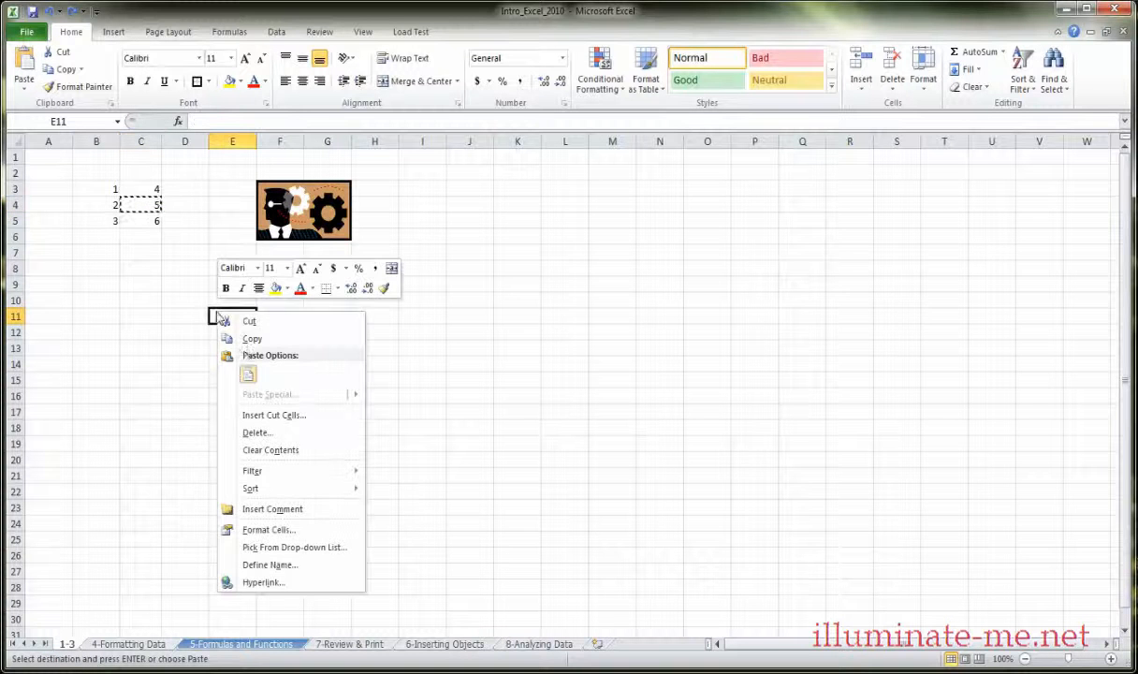
pyautogui.click(247, 374)
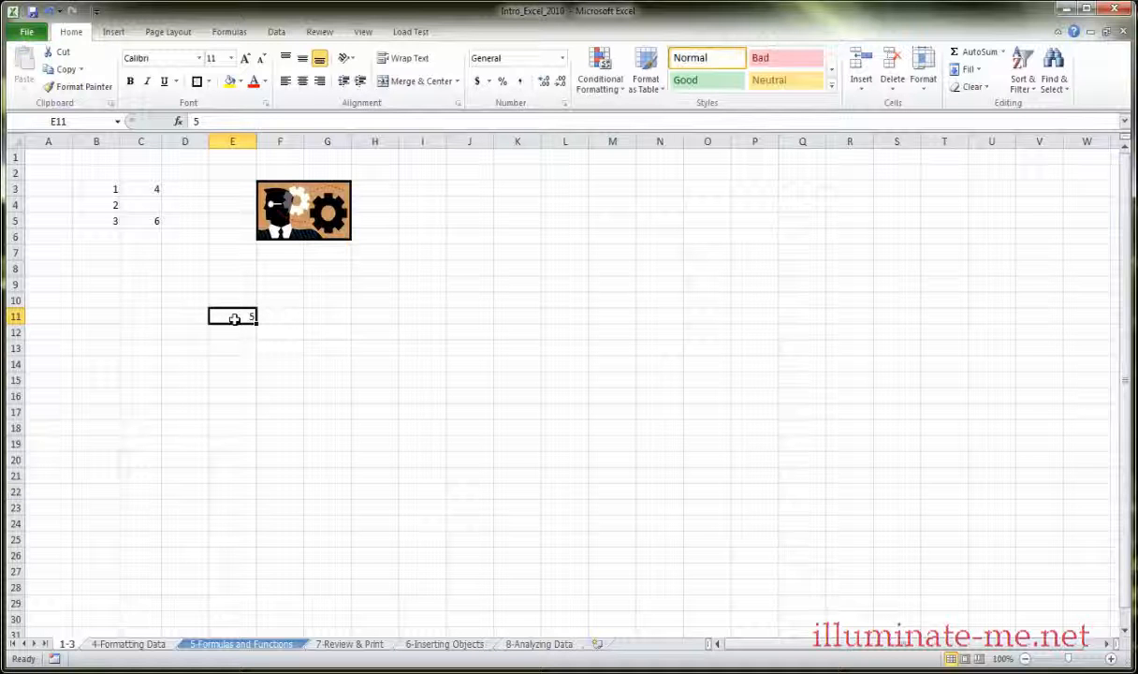
pyautogui.moveTo(236, 325); pyautogui.dragTo(141, 206)
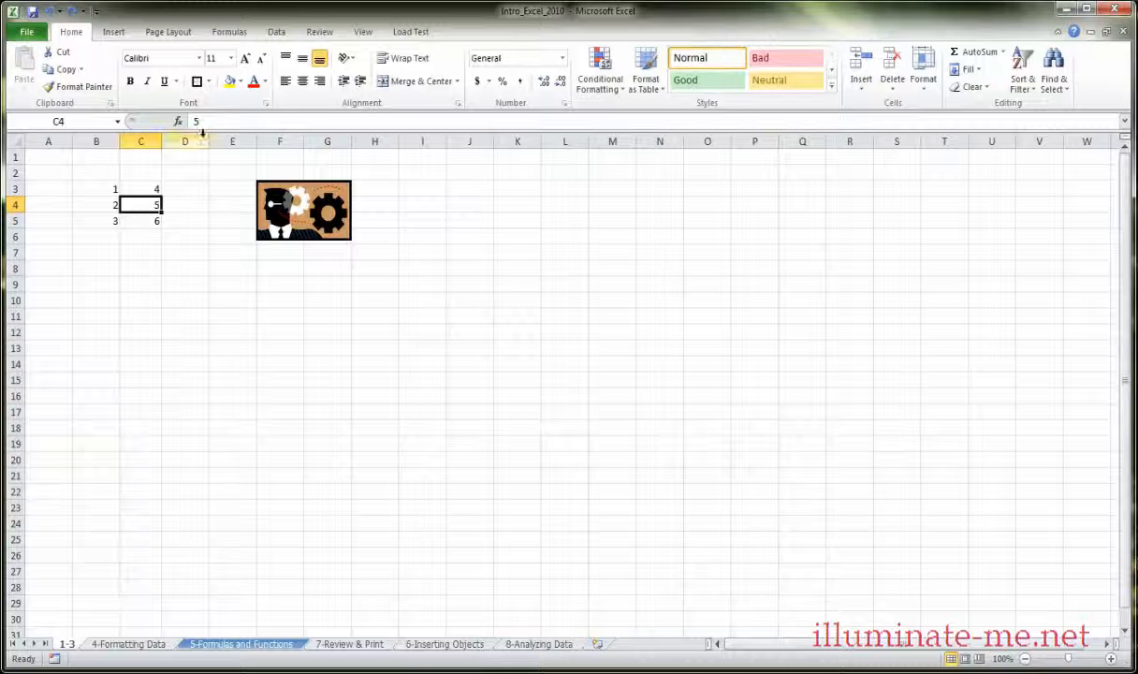
# - Replace the content of cell C4 with "text"
pyautogui.doubleClick(142, 206)
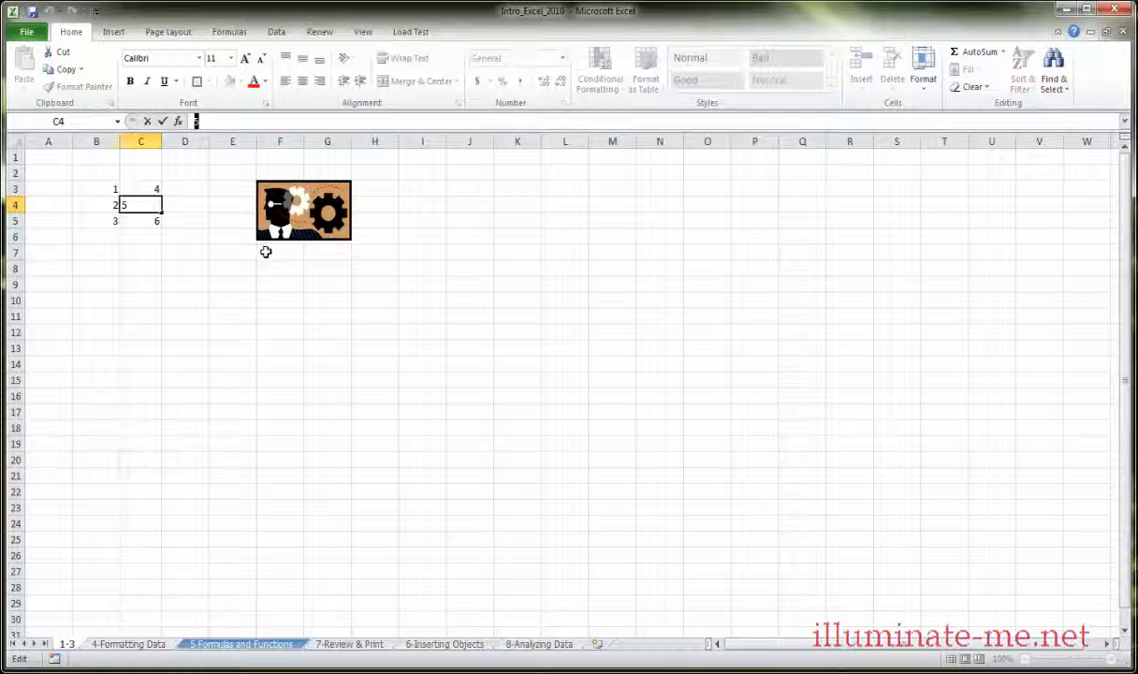
pyautogui.press('BackSpace')
pyautogui.write('text')
pyautogui.press('Return')
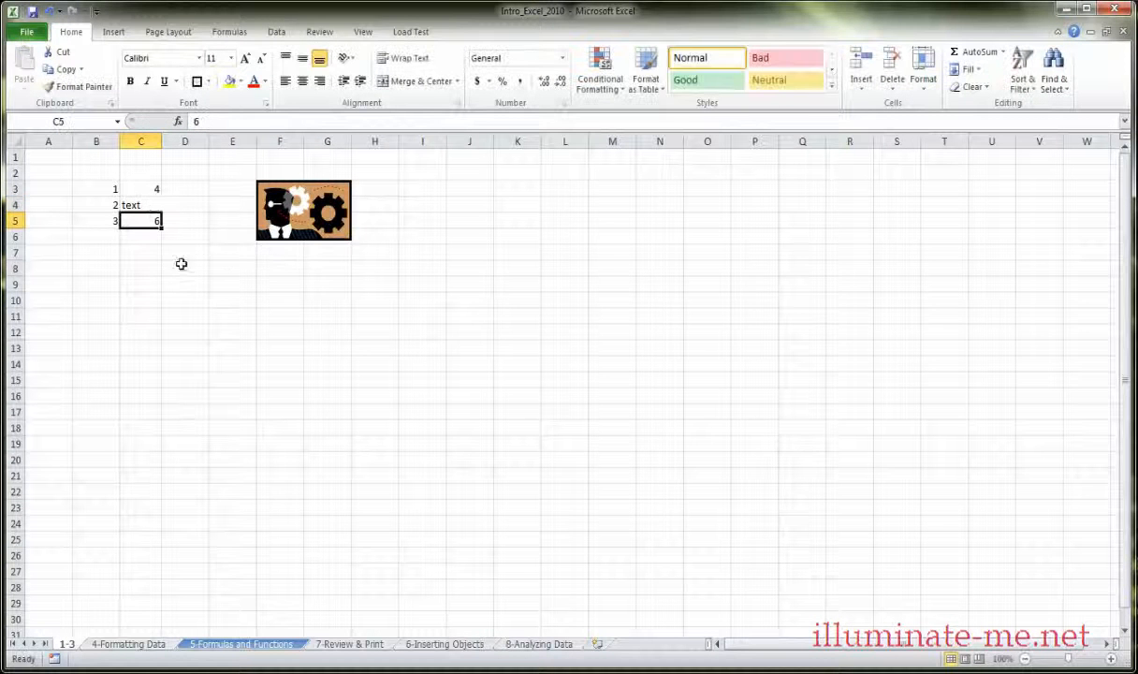
# - Copy cell C4 to E9 and undo the paste, leaving C4 without editing it
pyautogui.click(152, 205)
pyautogui.hotkey('ctrl', 'c')
pyautogui.click(213, 286)
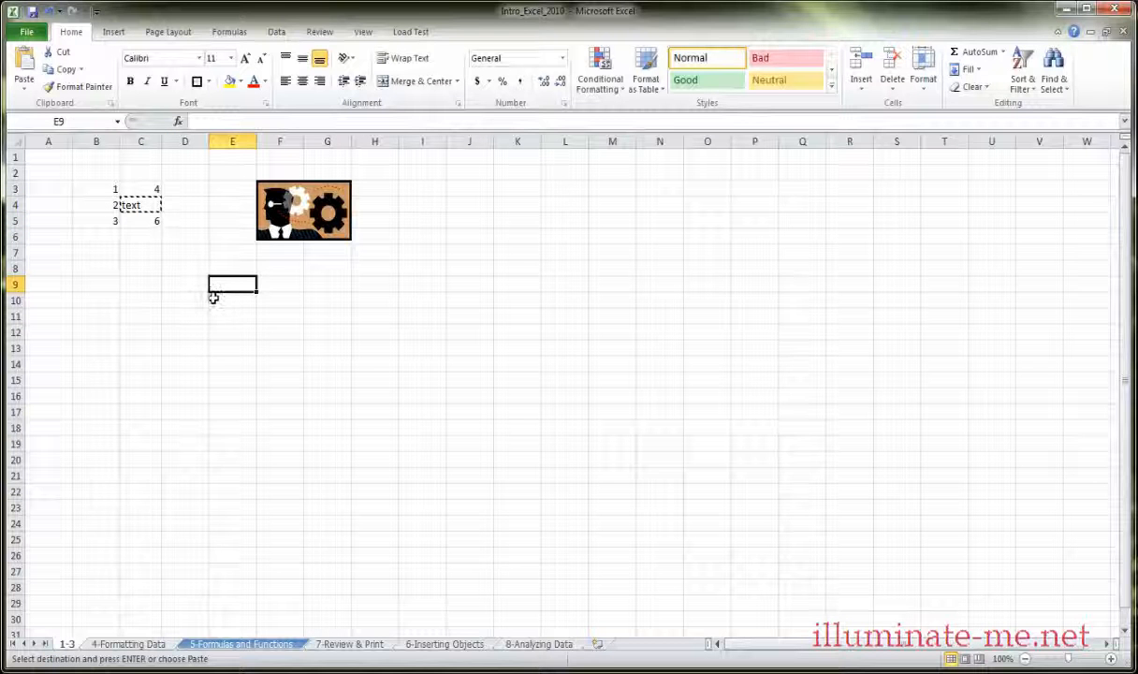
pyautogui.hotkey('ctrl', 'v')
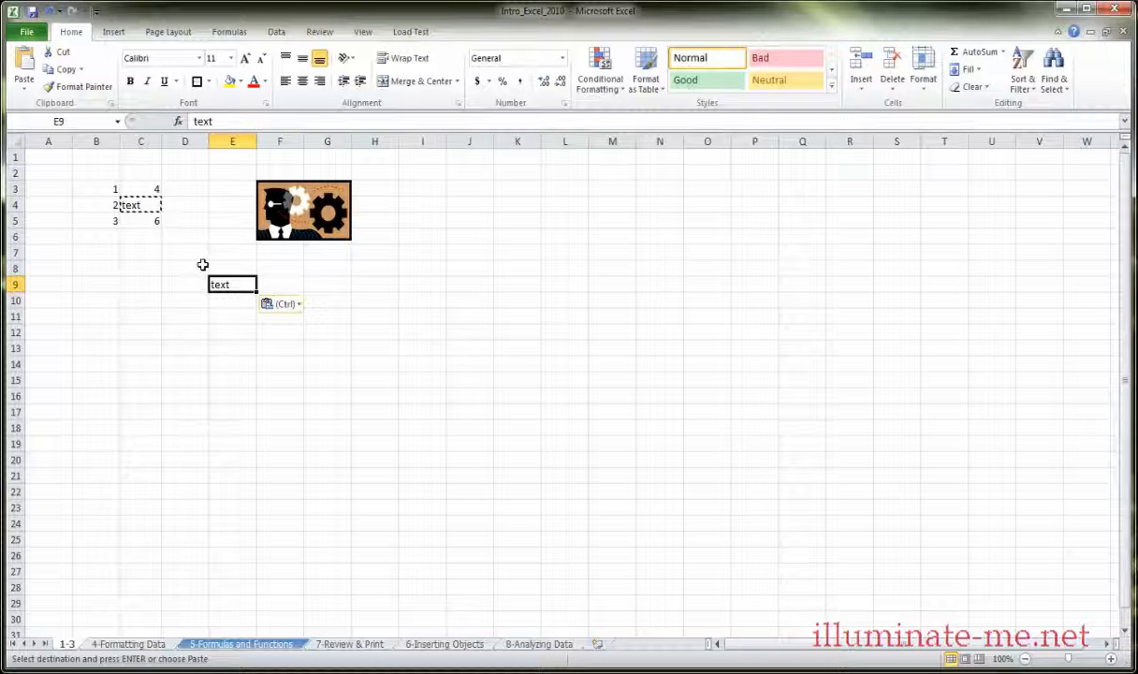
pyautogui.hotkey('ctrl', 'z')
pyautogui.click(142, 210)
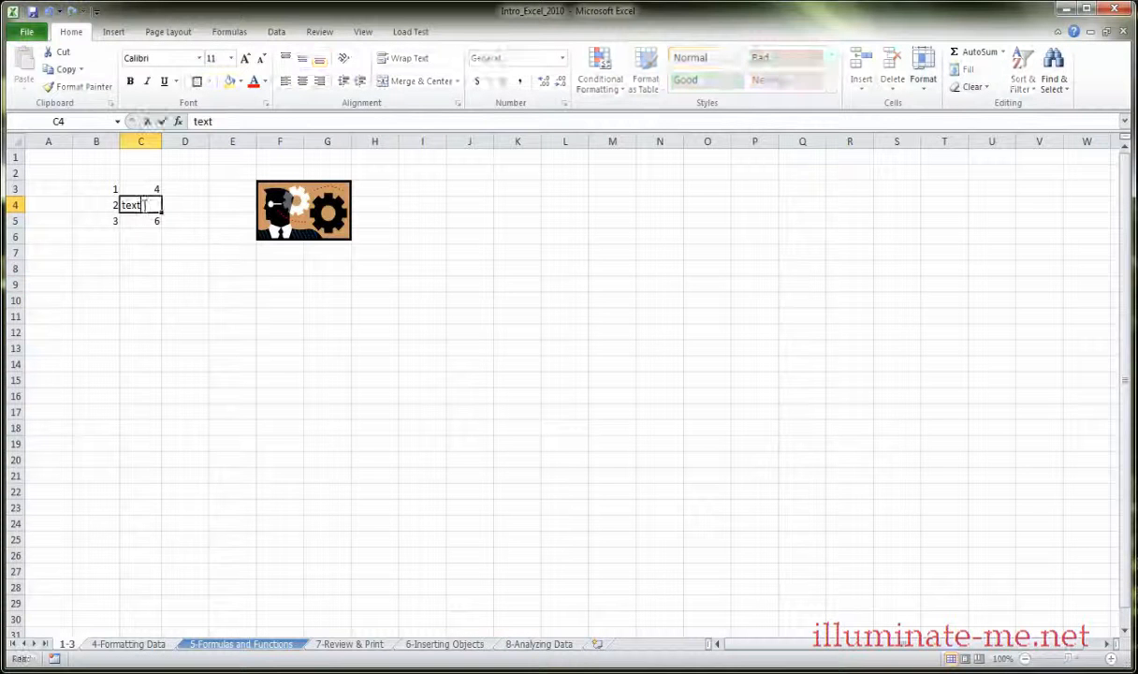
pyautogui.click(154, 222)
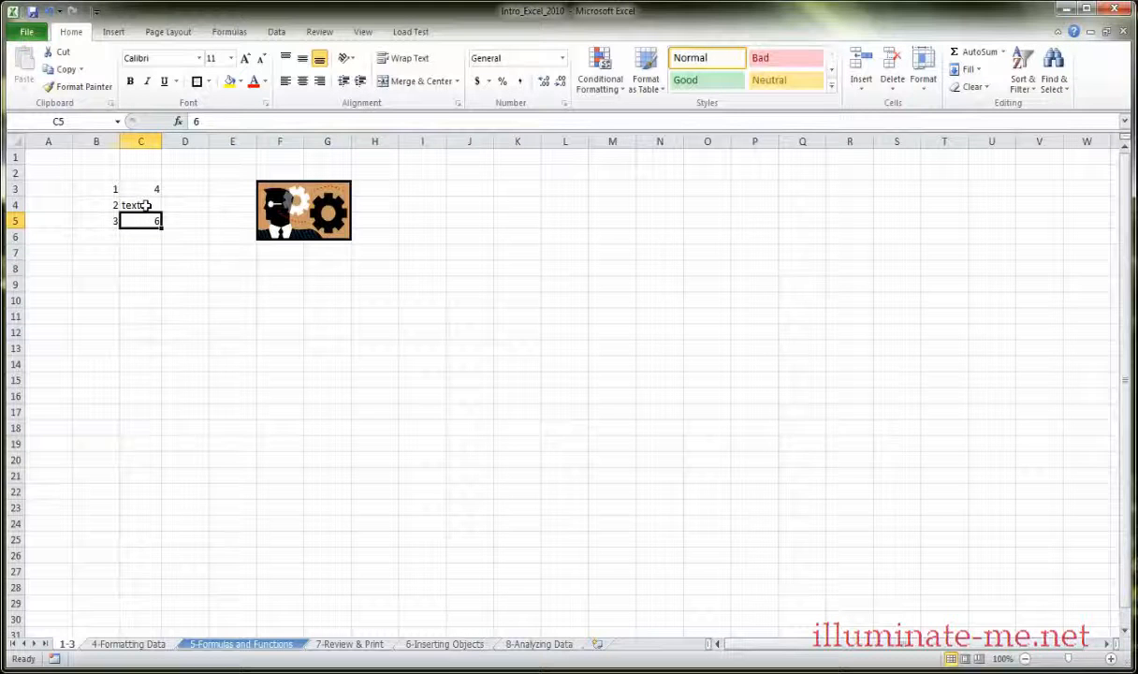
# - Cut only the letters "xt" from the text in C4 into cell E8, and undo both edits
pyautogui.doubleClick(141, 205)
pyautogui.moveTo(122, 205); pyautogui.dragTo(134, 205)
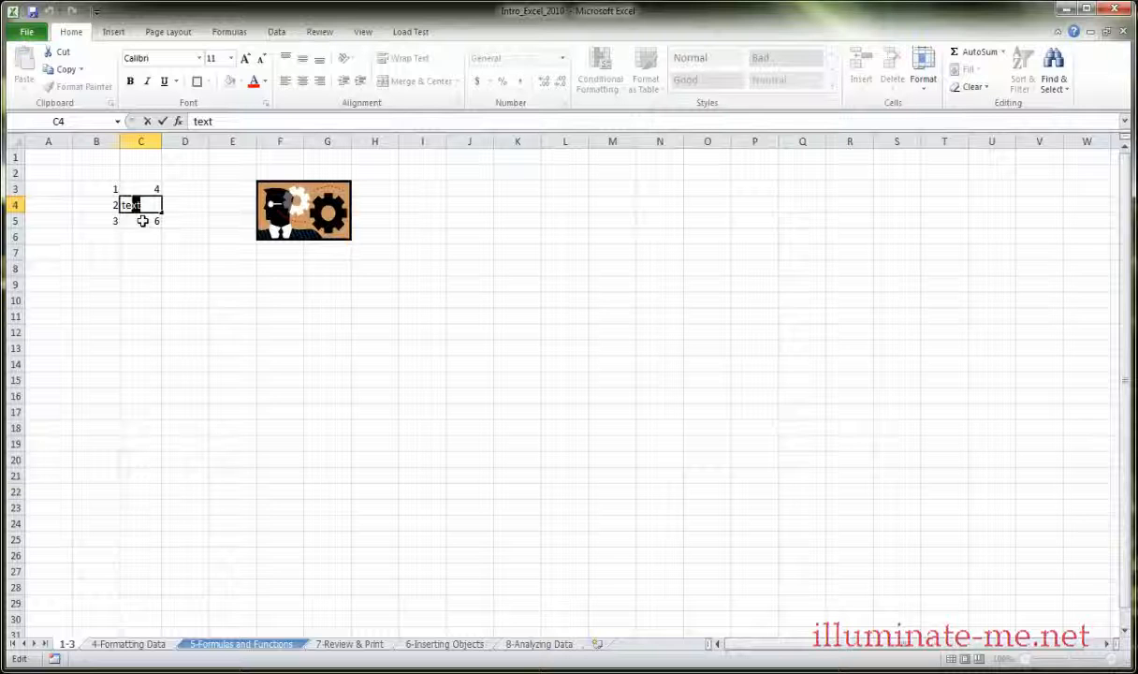
pyautogui.hotkey('ctrl', 'x')
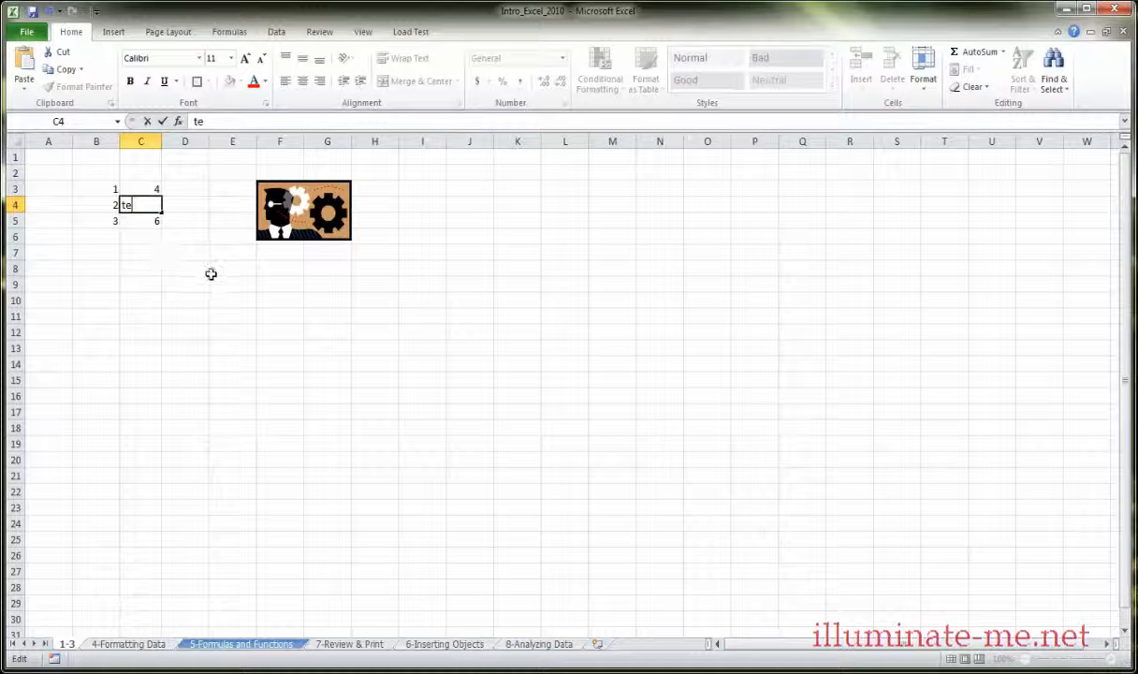
pyautogui.rightClick(212, 273)
pyautogui.click(237, 335)
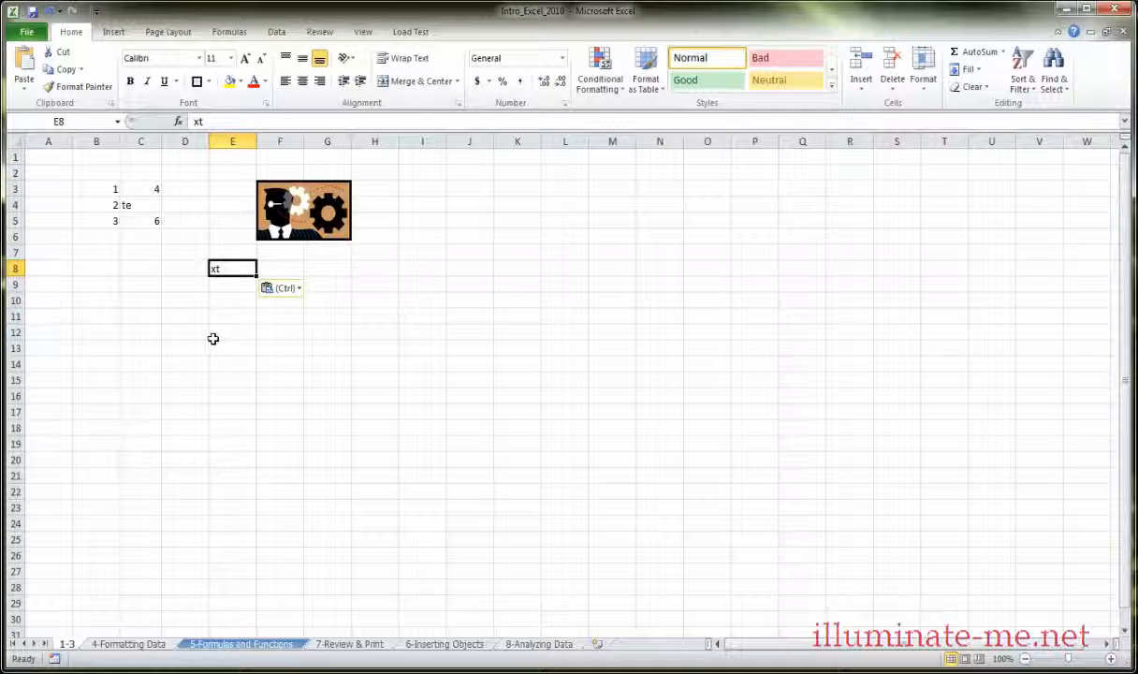
pyautogui.hotkey('ctrl', 'z')
pyautogui.hotkey('ctrl', 'z')
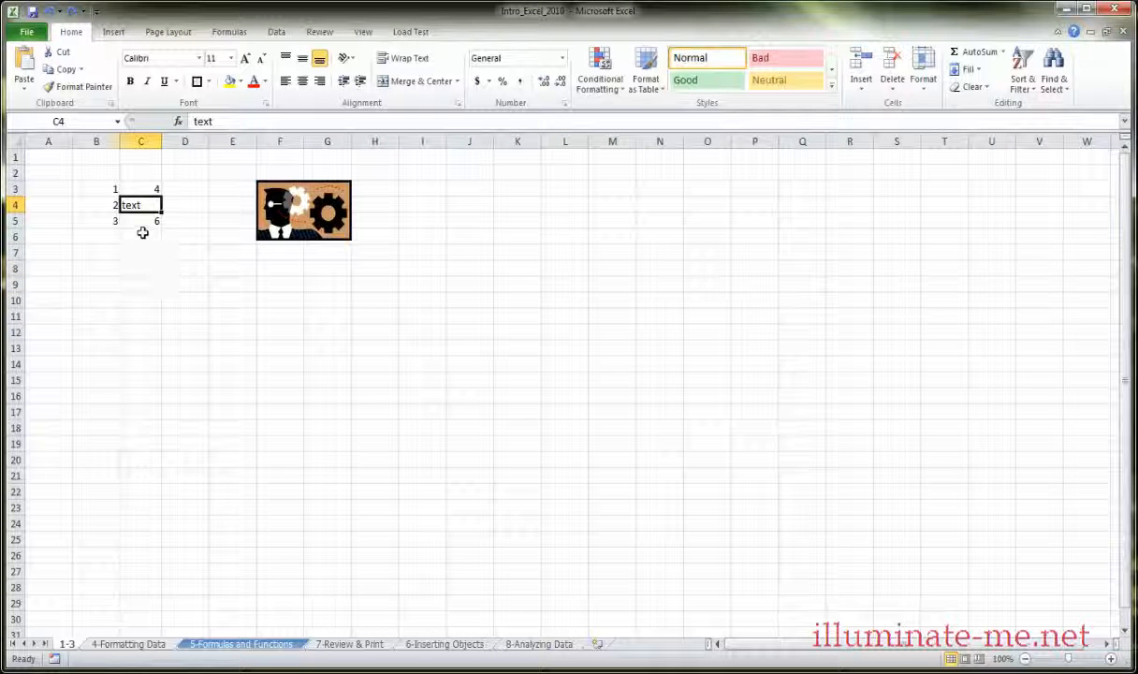
pyautogui.press('F2')
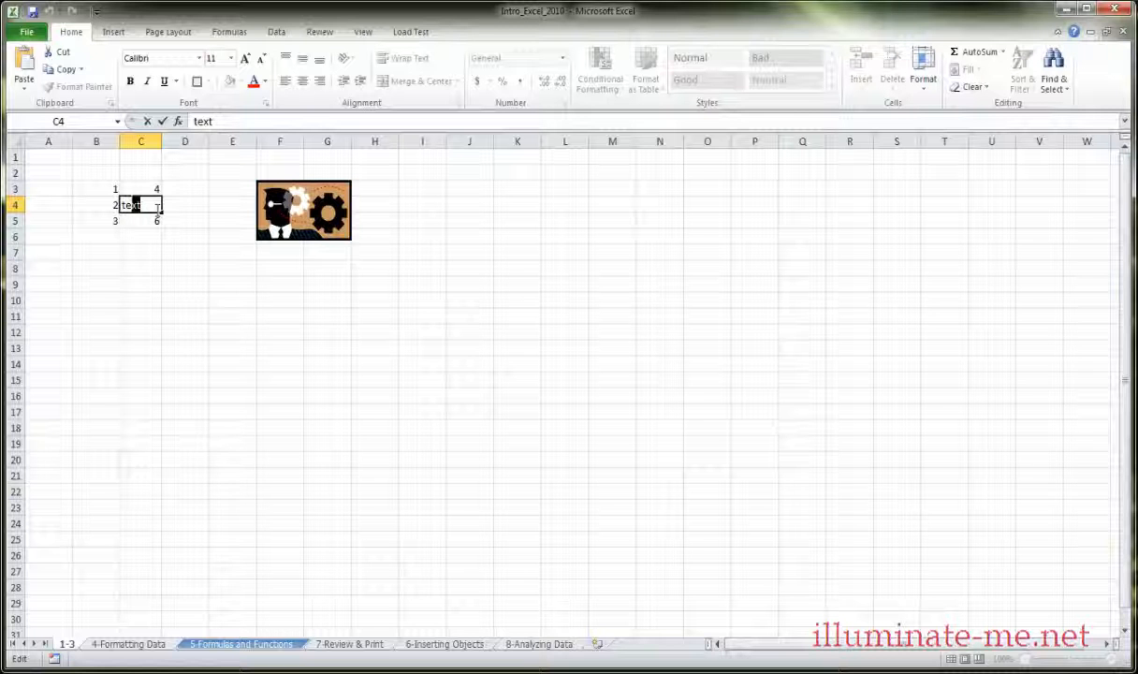
pyautogui.write('vvv')
pyautogui.press('BackSpace')
pyautogui.press('BackSpace')
pyautogui.press('BackSpace')
pyautogui.press('Escape')
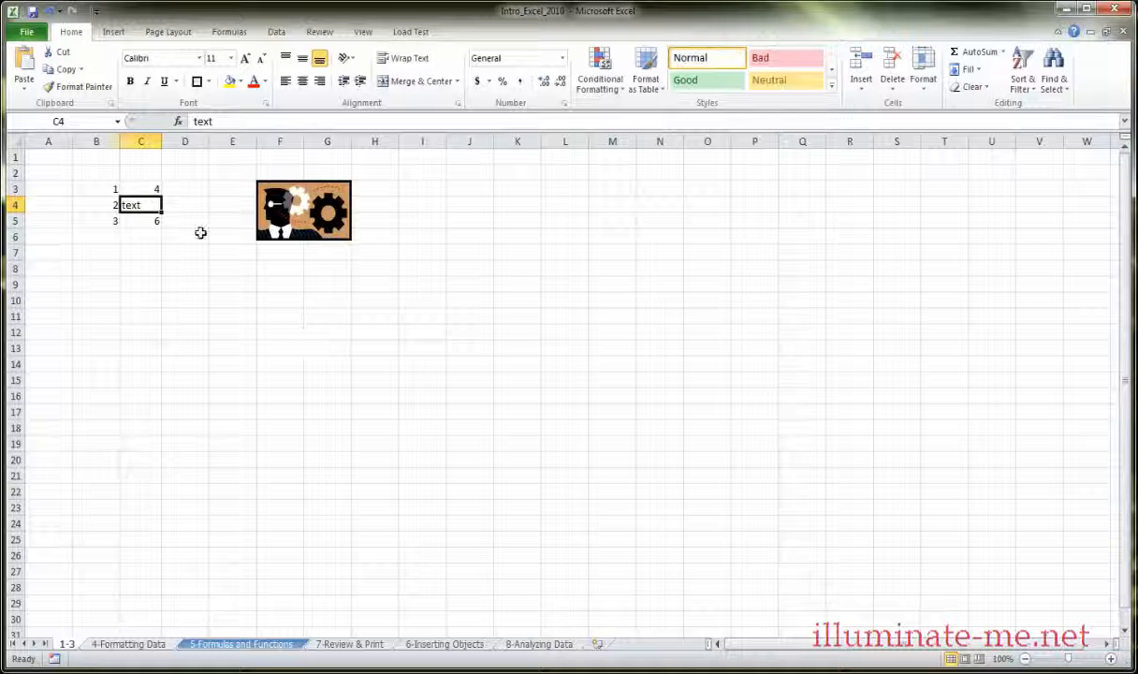
# - Display the Office Clipboard and add cell C5 to it by copying the cell, then cancel the copy selection
pyautogui.click(111, 103)
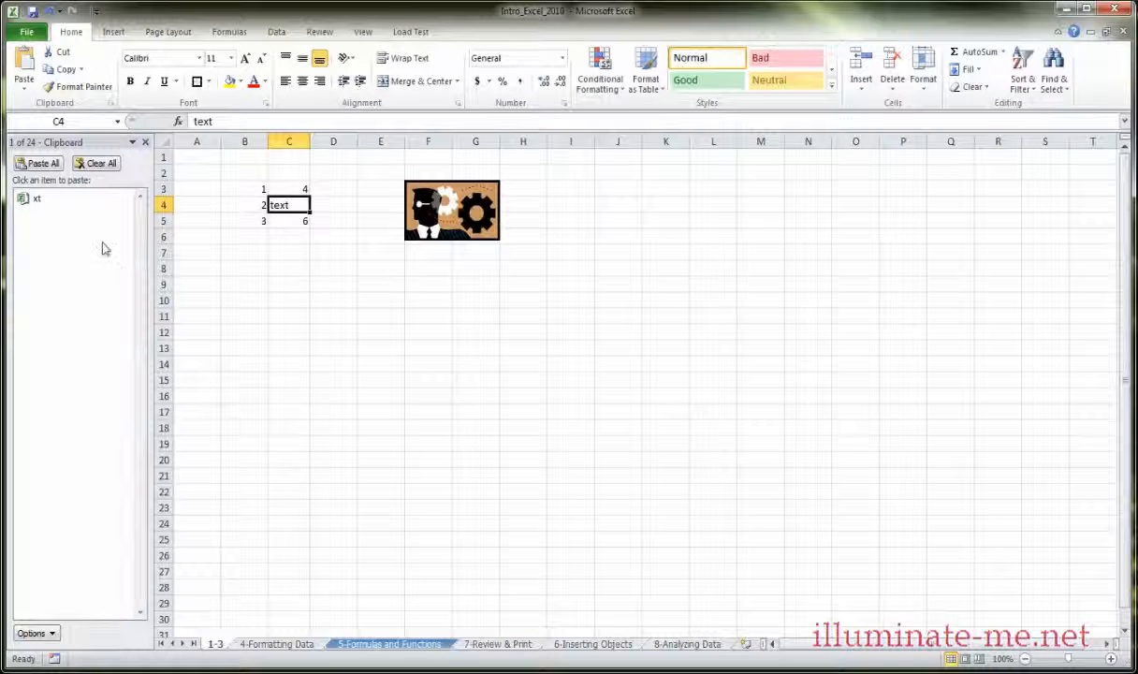
pyautogui.moveTo(81, 230)
pyautogui.click(281, 218)
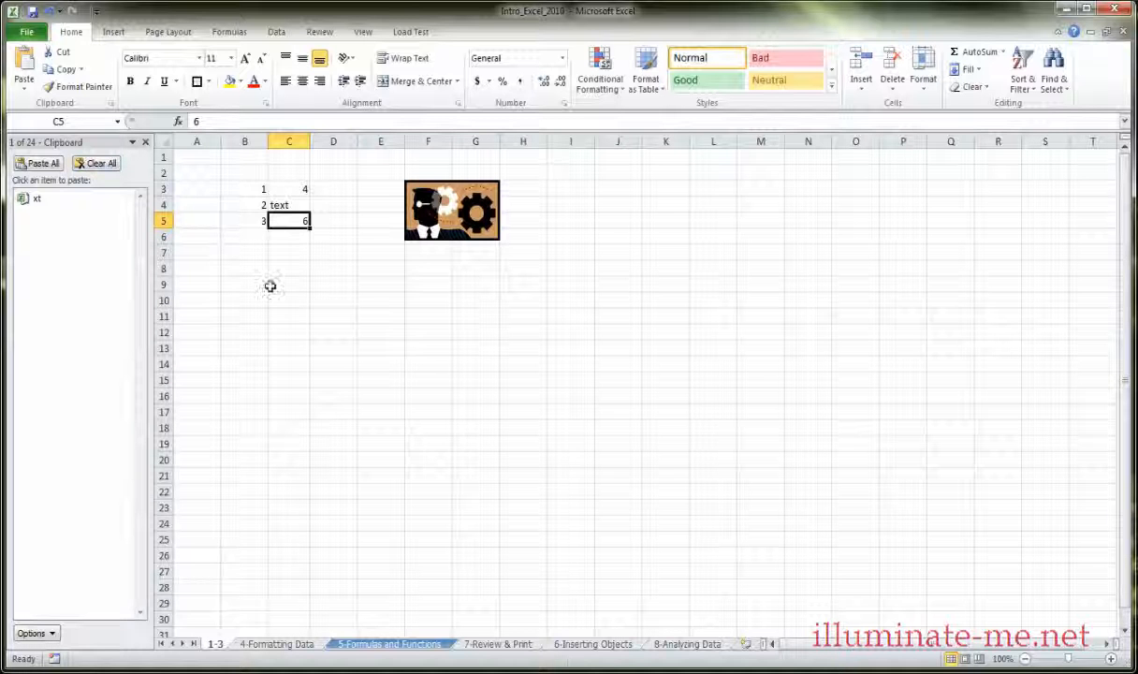
pyautogui.hotkey('ctrl', 'c')
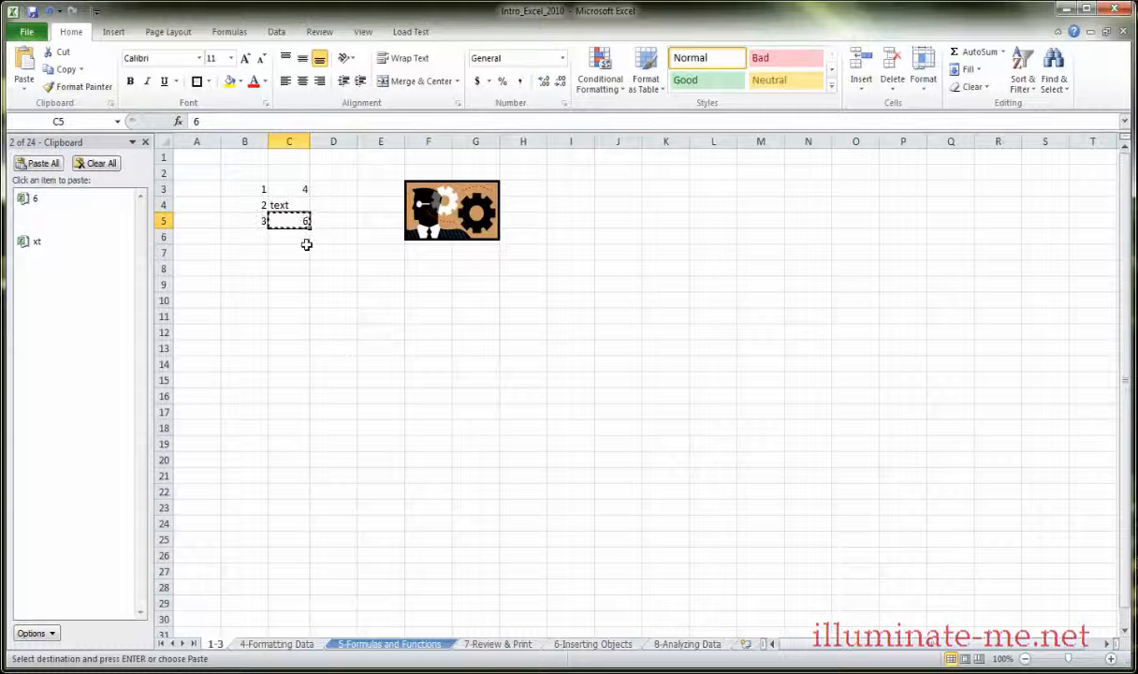
pyautogui.press('Escape')
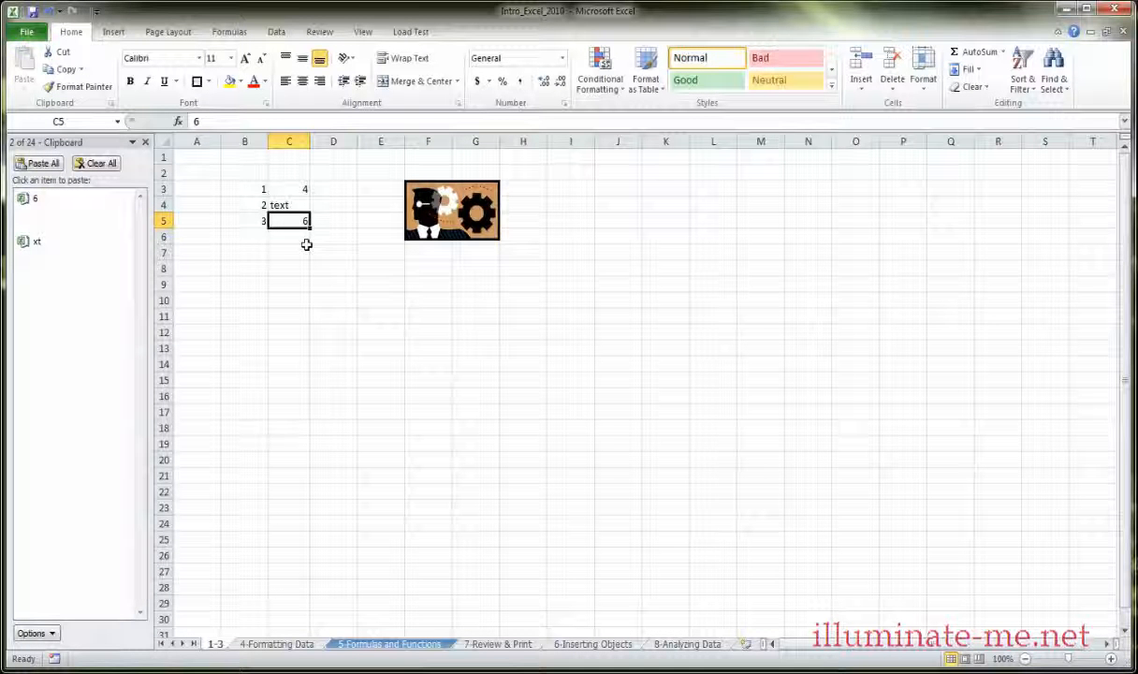
# - Paste the clipboard item "6" into cell E13 and the item "xt" into cell A13
pyautogui.moveTo(94, 257)
pyautogui.click(360, 309)
pyautogui.click(358, 349)
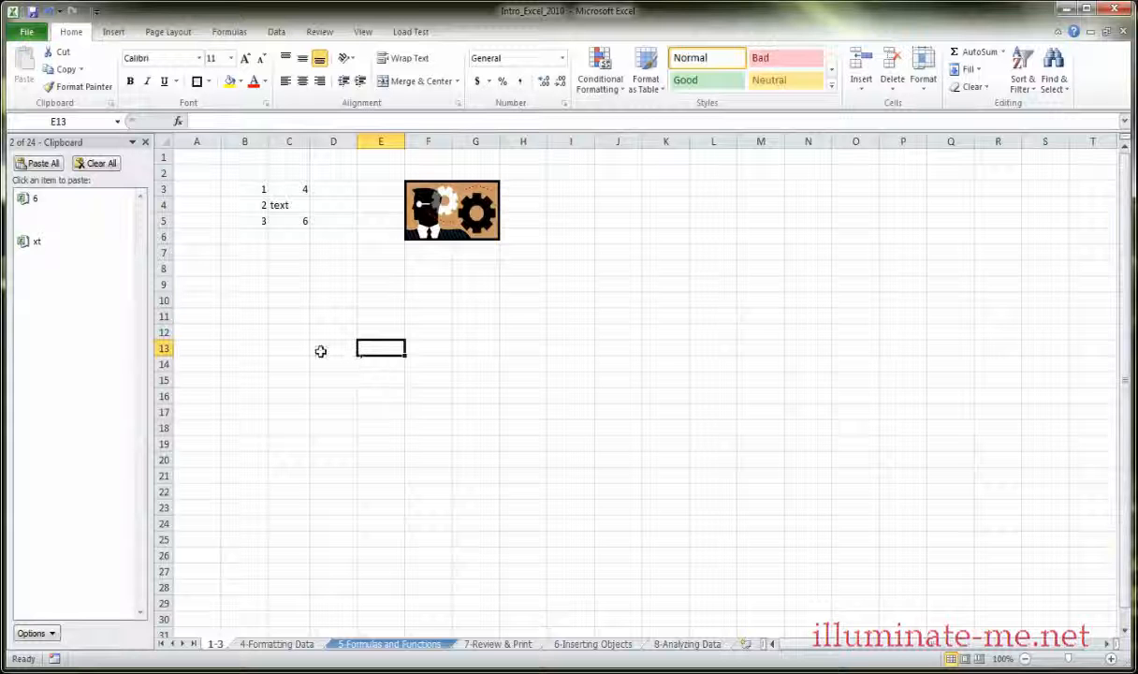
pyautogui.moveTo(71, 225)
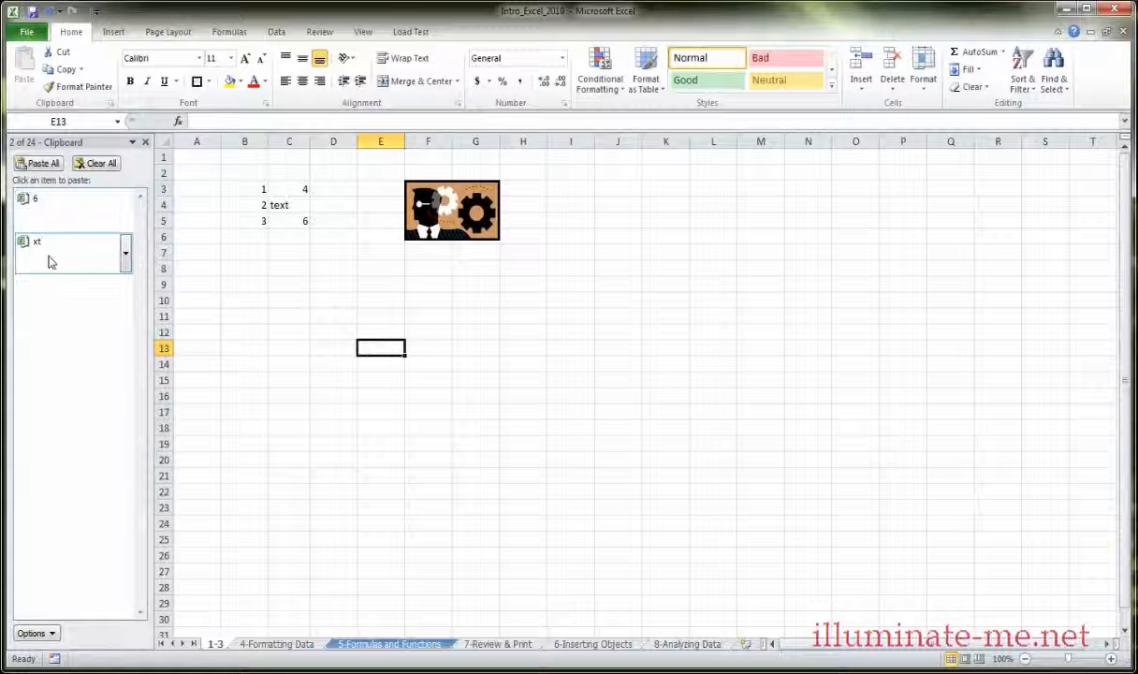
pyautogui.click(28, 205)
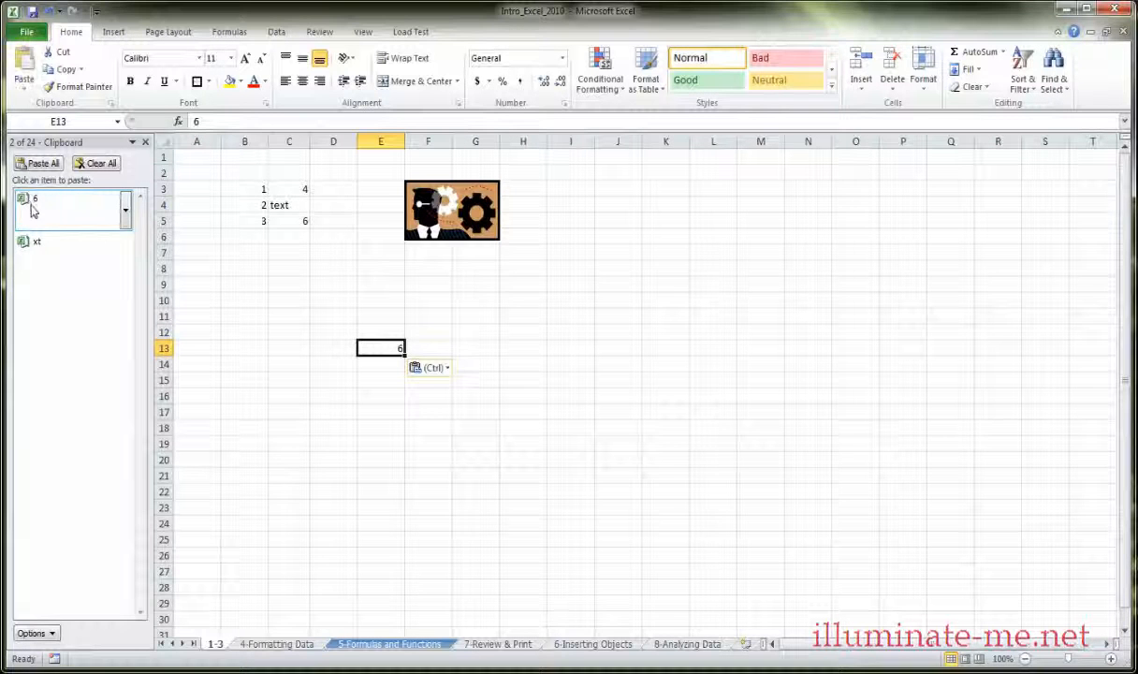
pyautogui.click(198, 349)
pyautogui.click(41, 245)
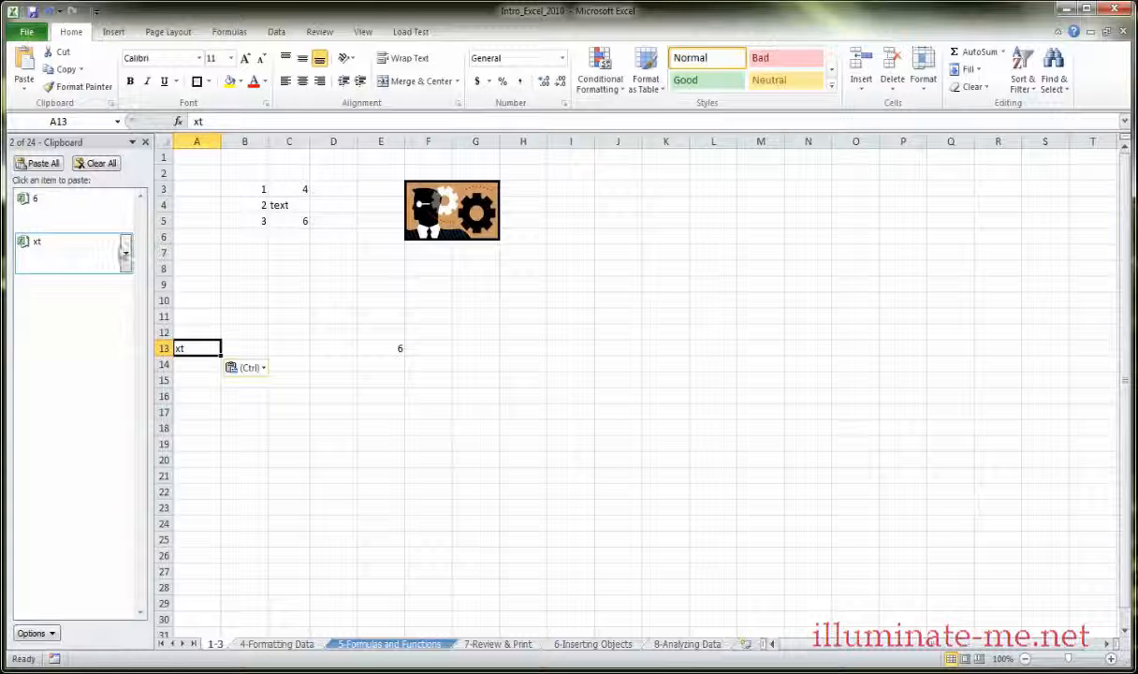
# - Check the available actions for the clipboard items "xt" and "6" without applying any
pyautogui.click(126, 252)
pyautogui.click(127, 252)
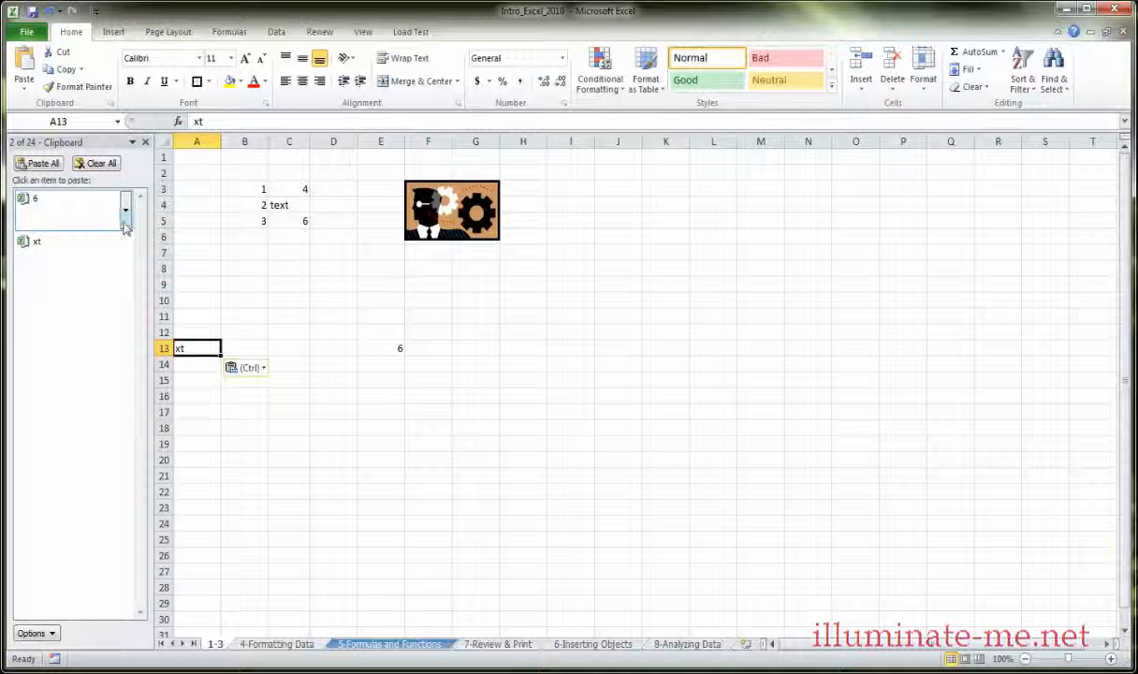
pyautogui.click(126, 211)
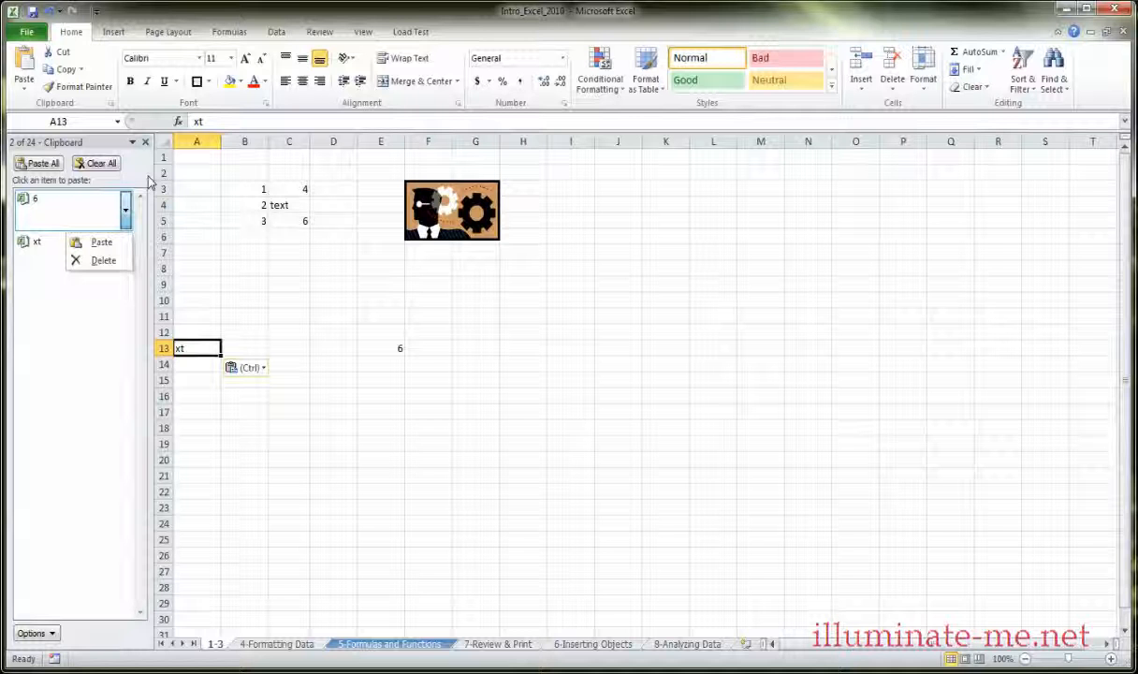
pyautogui.click(75, 142)
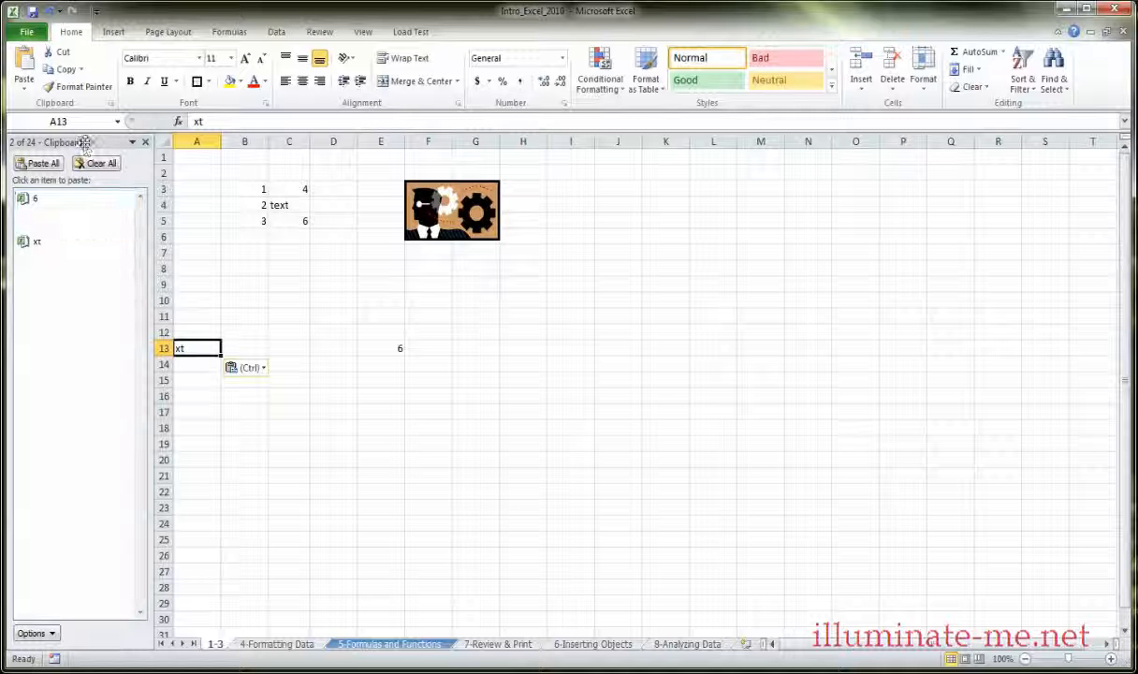
# - Float the Clipboard pane over the worksheet and dock it back beside the grid
pyautogui.moveTo(89, 142); pyautogui.dragTo(411, 225)
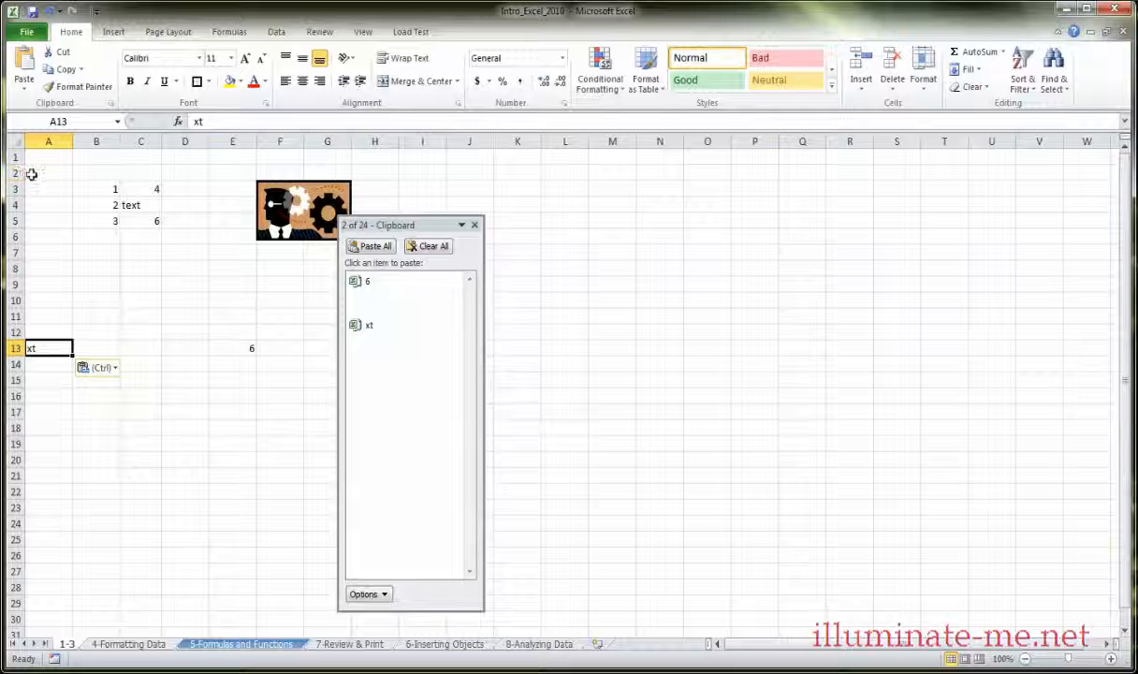
pyautogui.moveTo(384, 231); pyautogui.dragTo(16, 218)
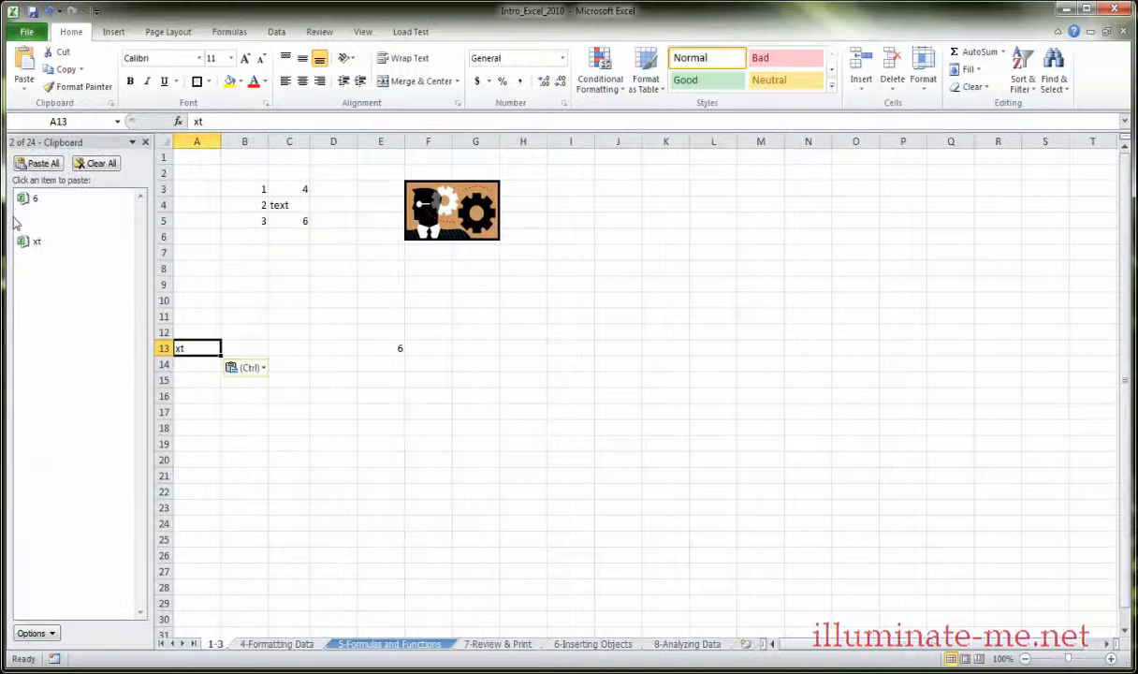